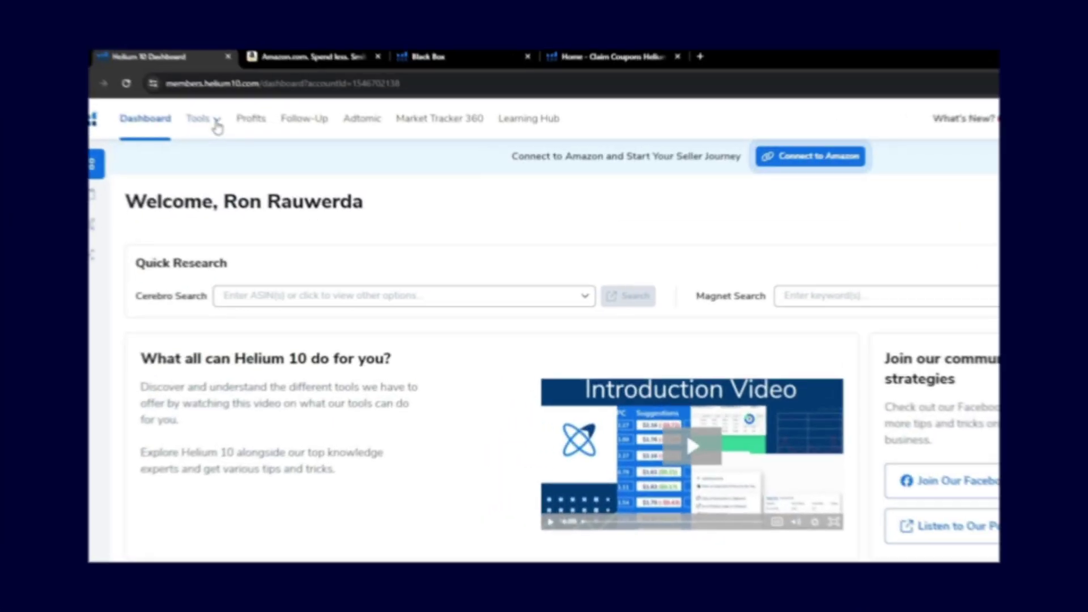
In Black Box, filter to the Home & Kitchen category and enter a price cap of 75.
click(216, 122)
click(357, 190)
click(469, 274)
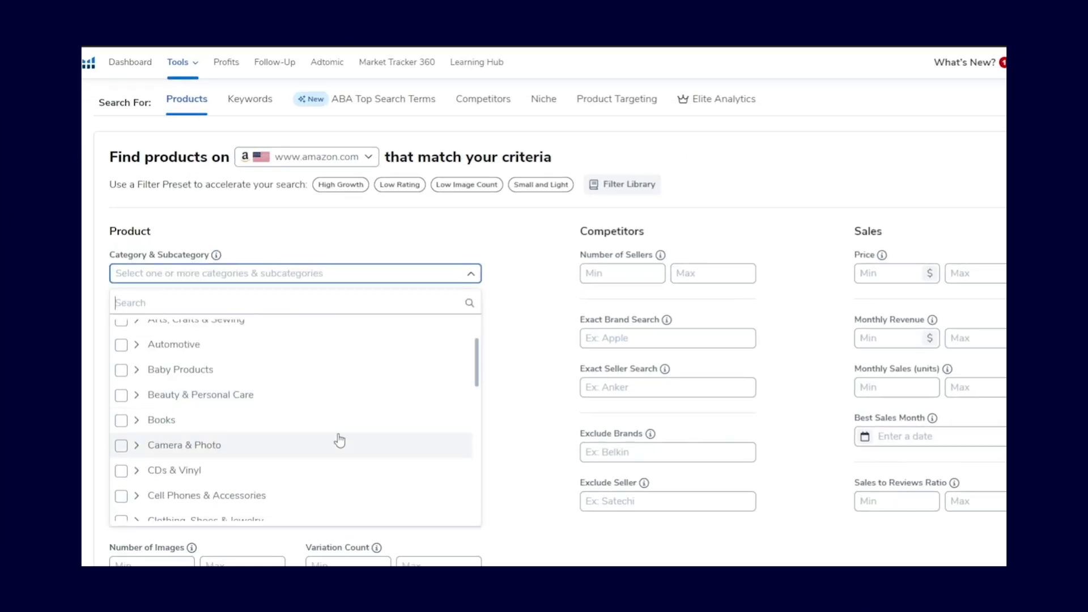
scroll(339, 441, down, 5)
scroll(339, 440, up, 1)
click(122, 446)
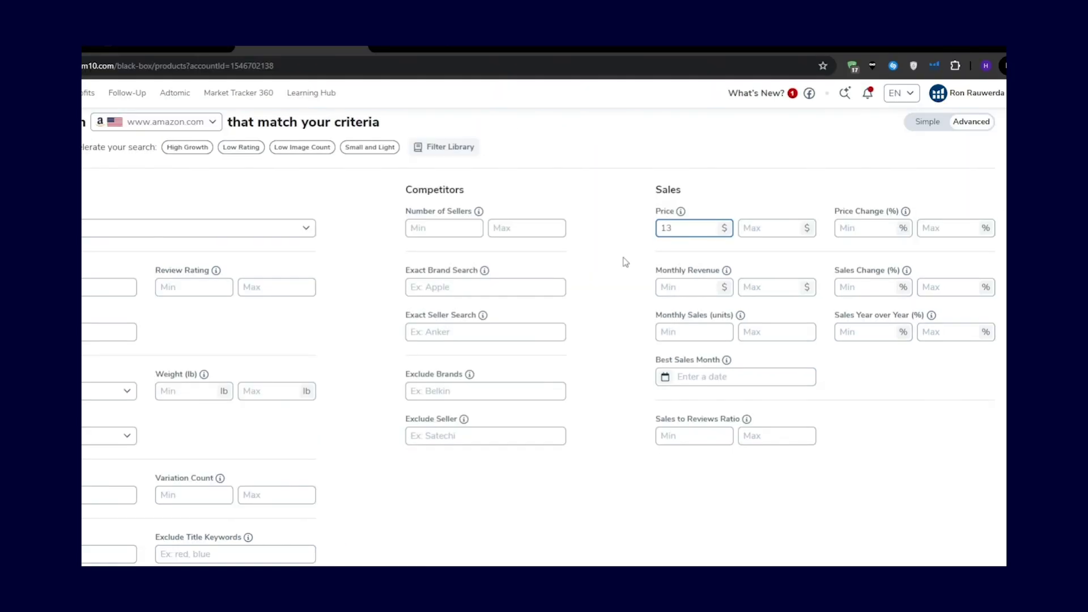
key(Tab)
text(75)
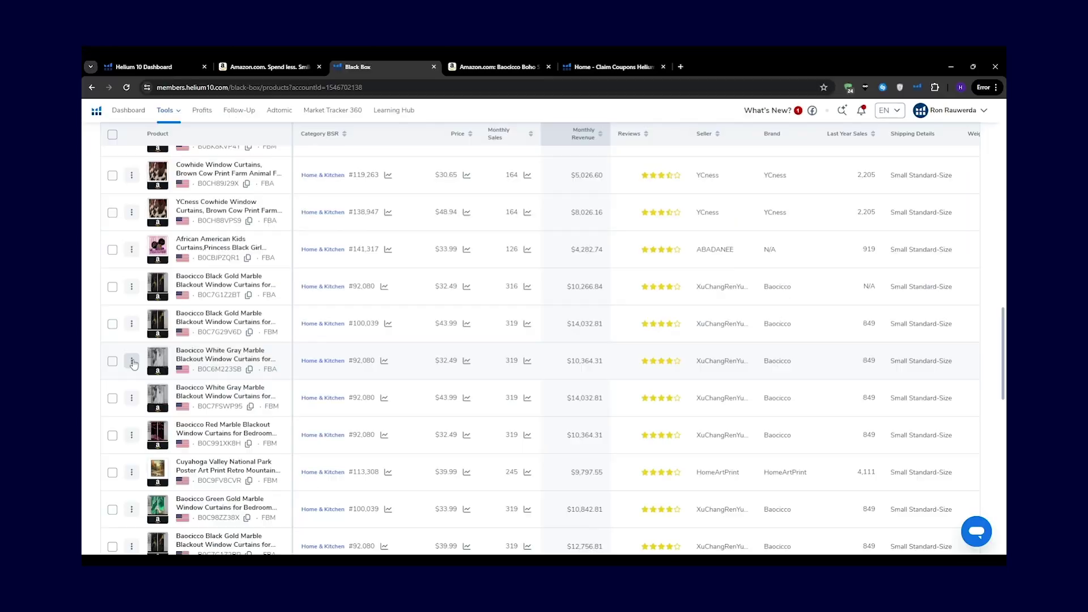
Open Magnet, type 'dog toy' and search the 'dog toys' keyword suggestion.
click(125, 352)
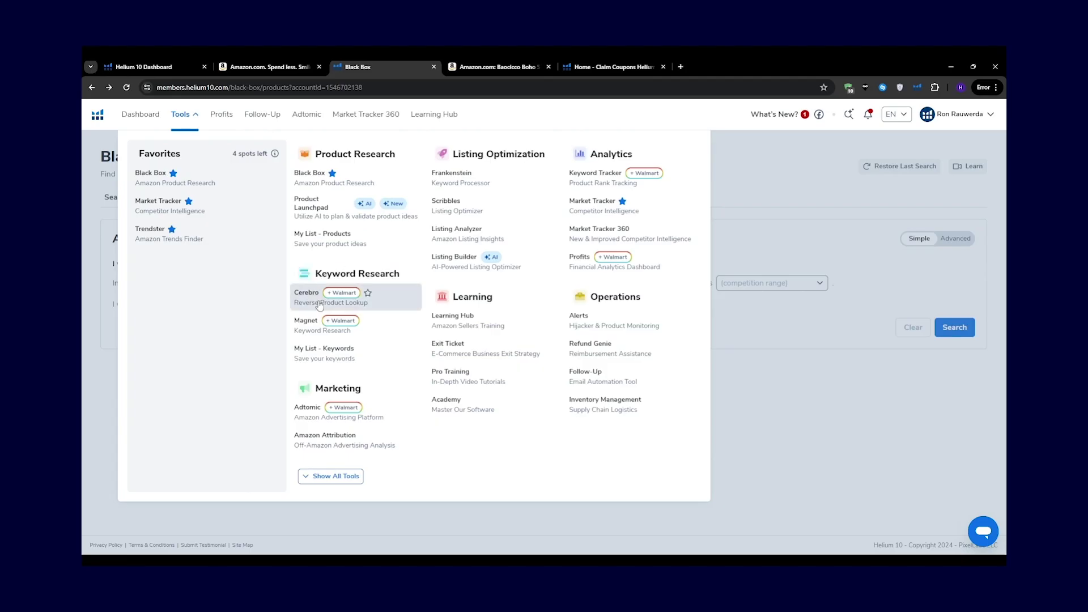
click(292, 323)
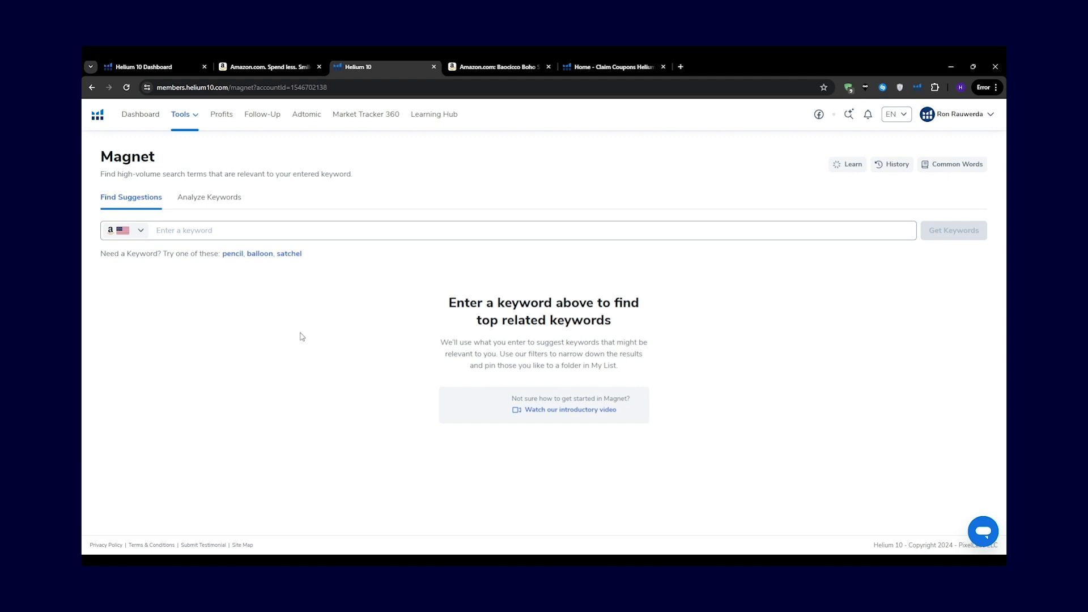
click(176, 231)
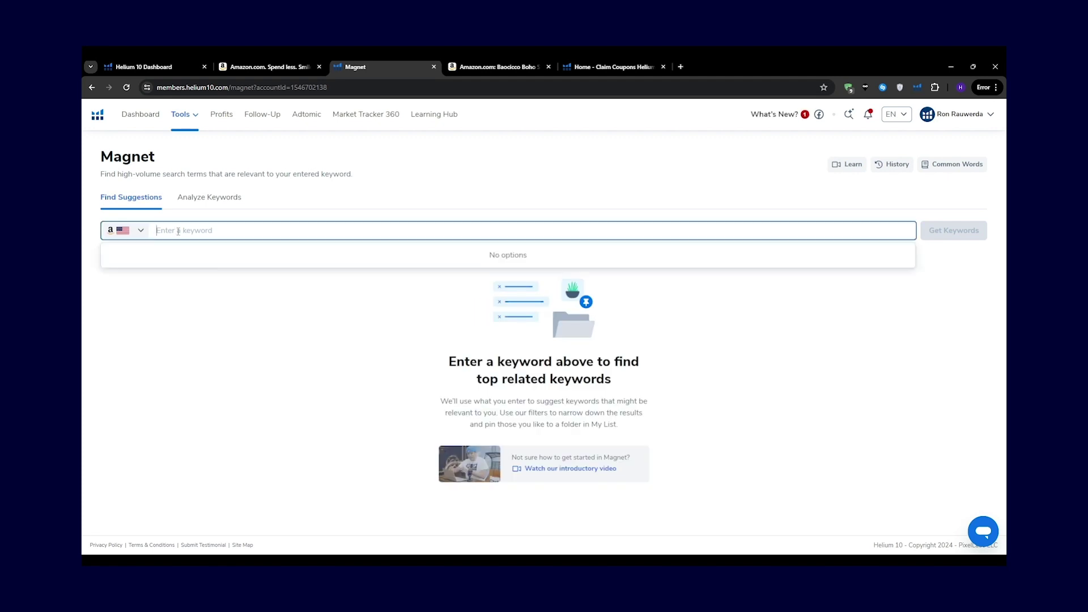
text(dog toy)
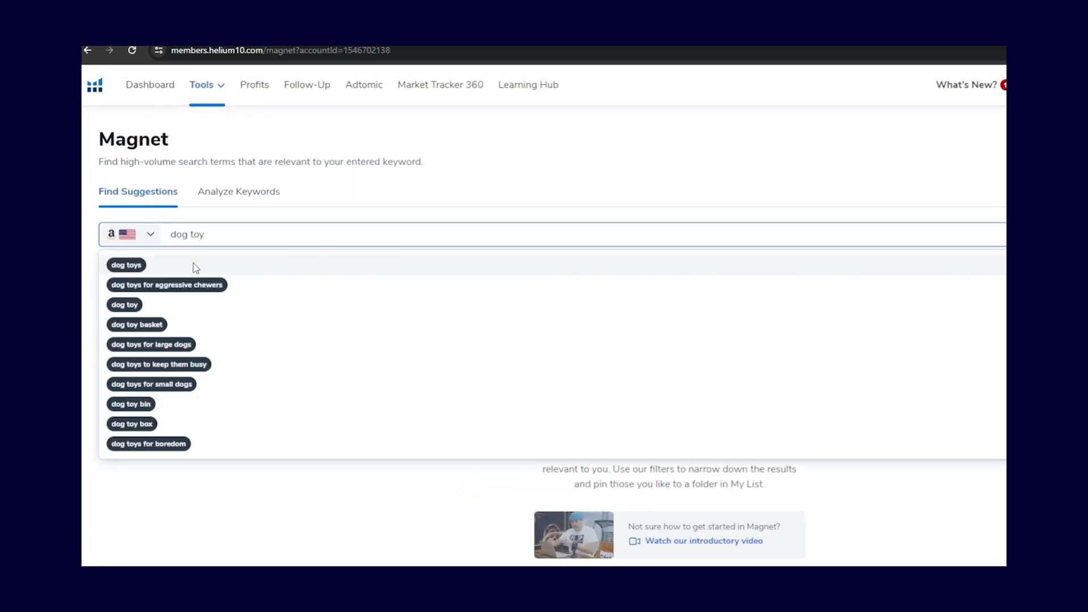
click(194, 267)
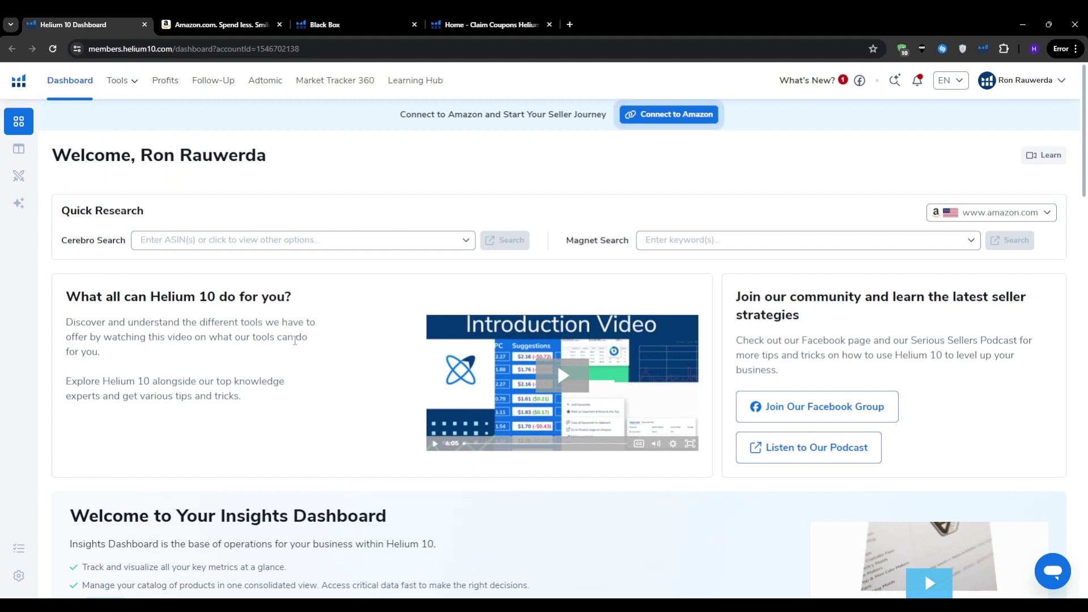
scroll(295, 343, down, 2)
scroll(295, 345, up, 2)
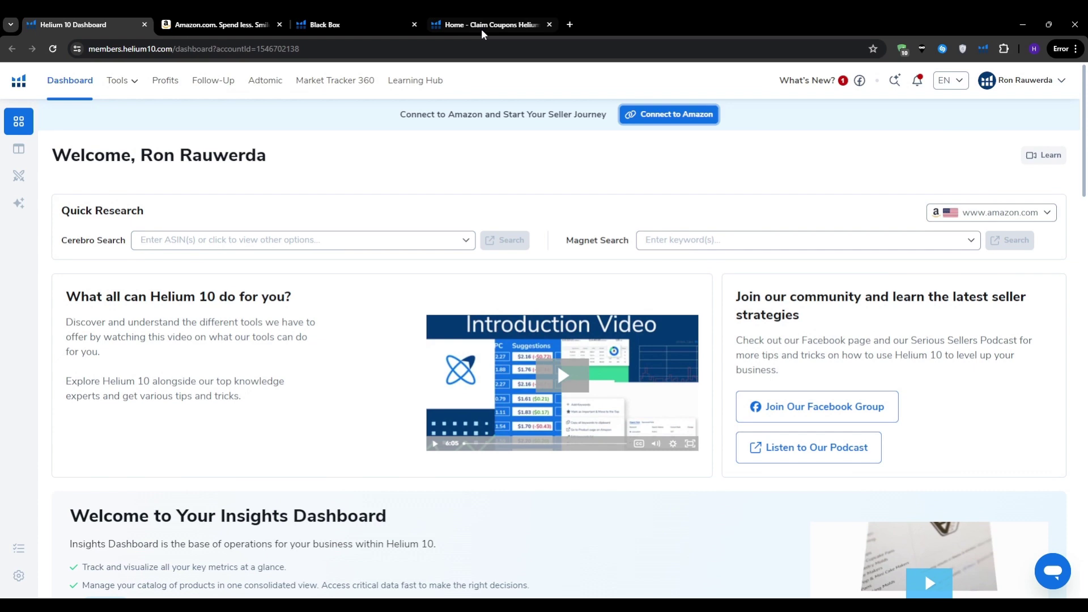
click(481, 26)
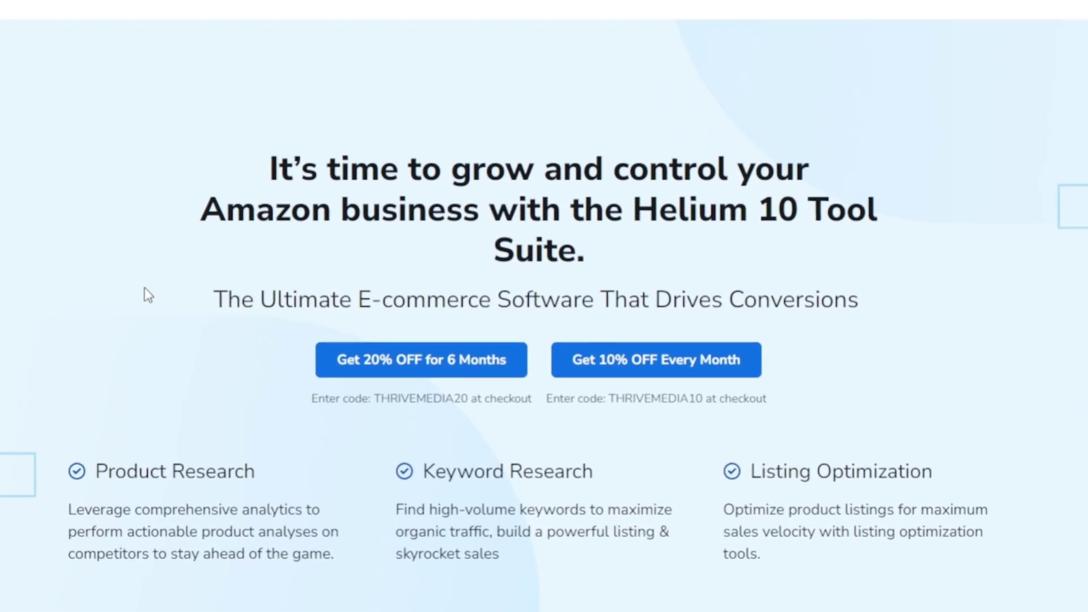
double_click(408, 398)
click(154, 436)
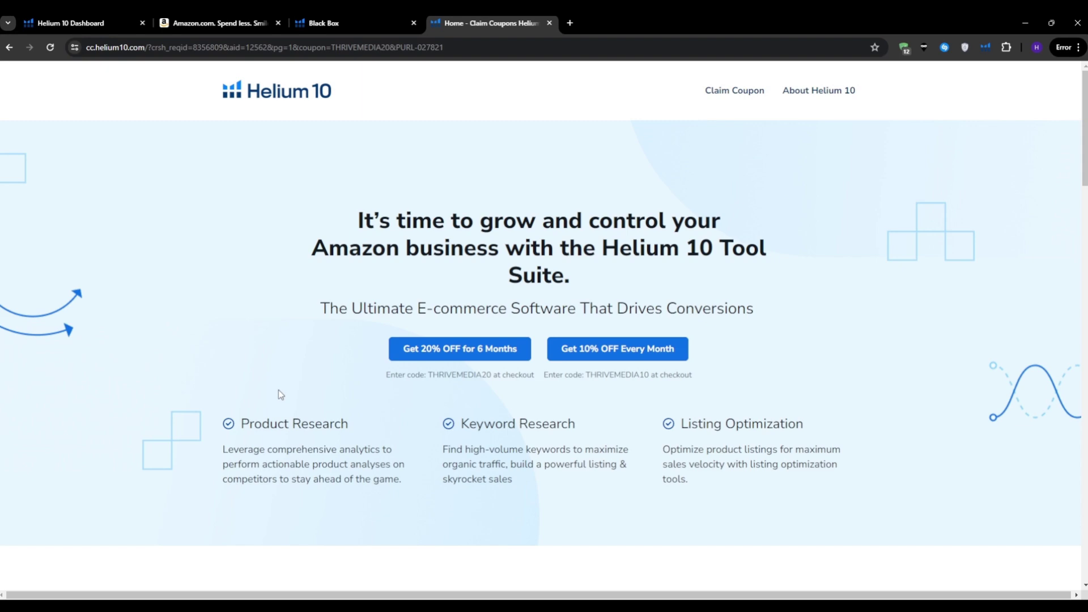
click(85, 25)
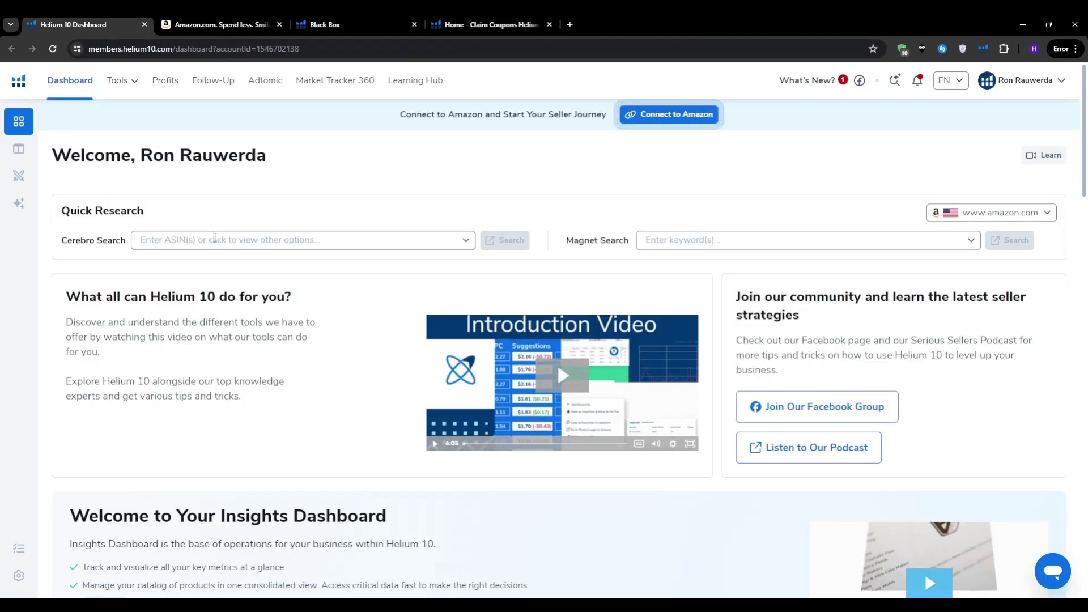
Go to Black Box from the Tools menu and switch to the Advanced filter form.
click(135, 82)
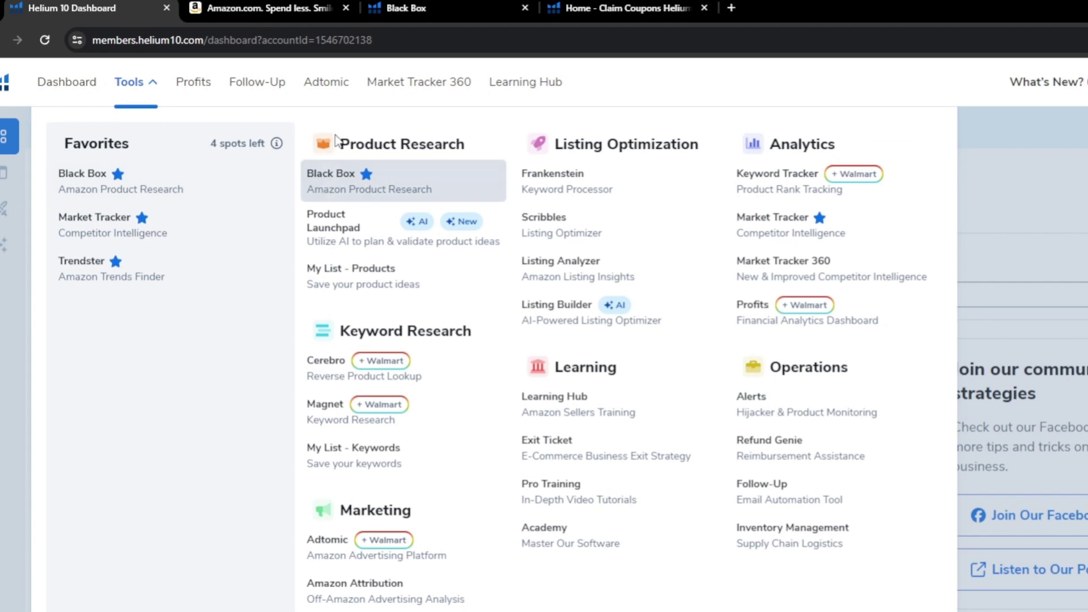
click(383, 11)
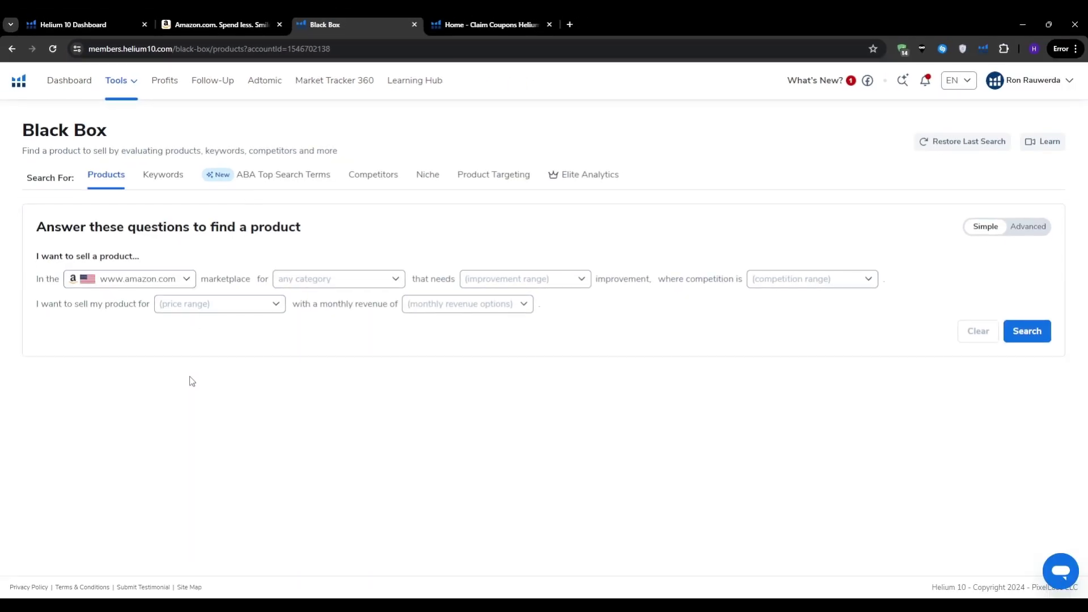
click(1019, 230)
scroll(760, 212, down, 1)
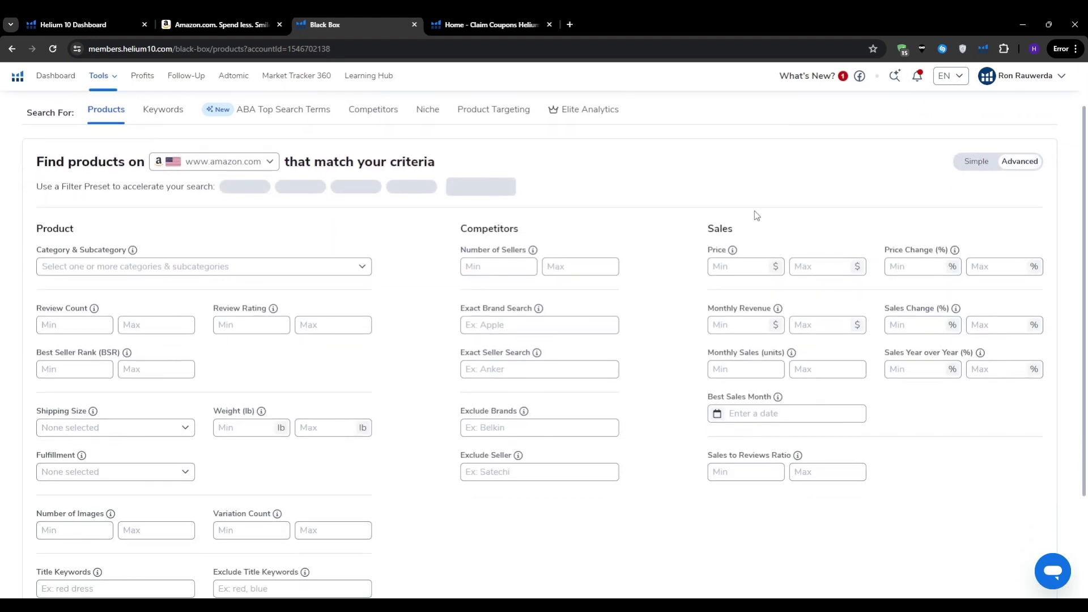
scroll(743, 214, up, 1)
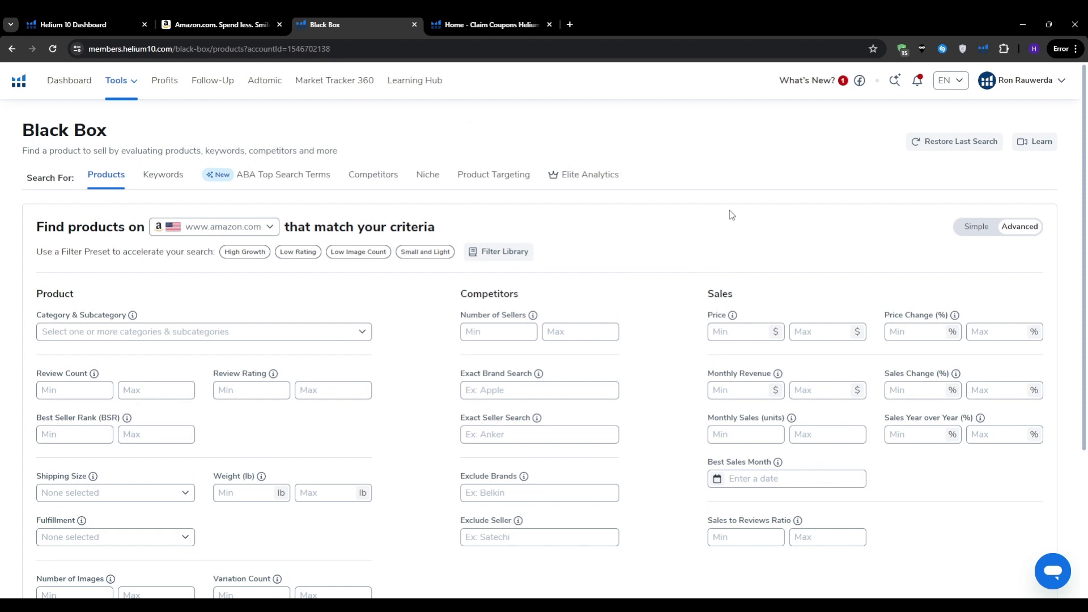
scroll(729, 226, down, 3)
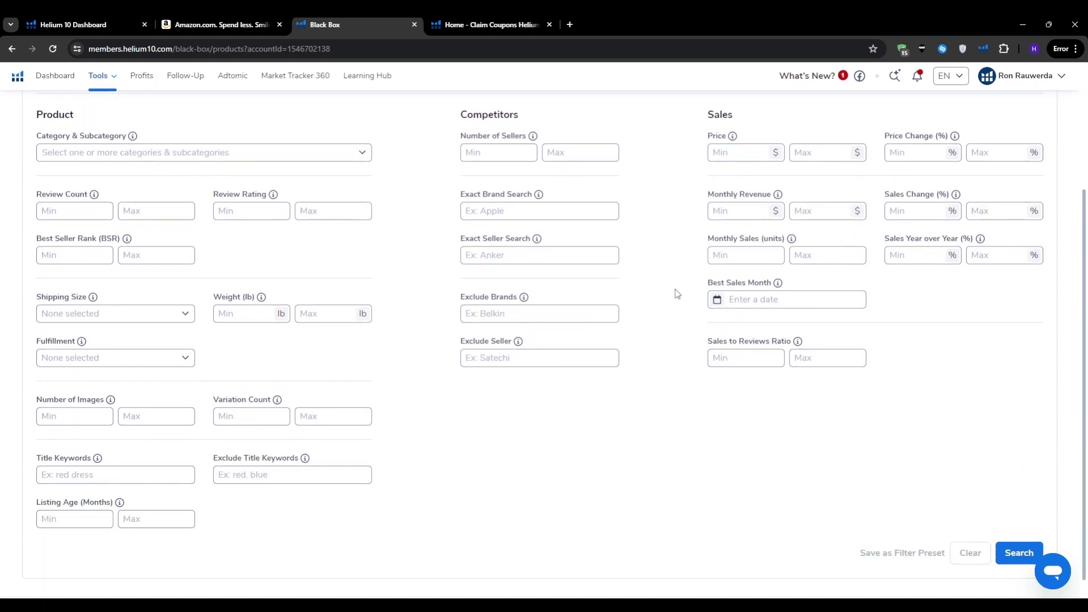
scroll(436, 423, up, 2)
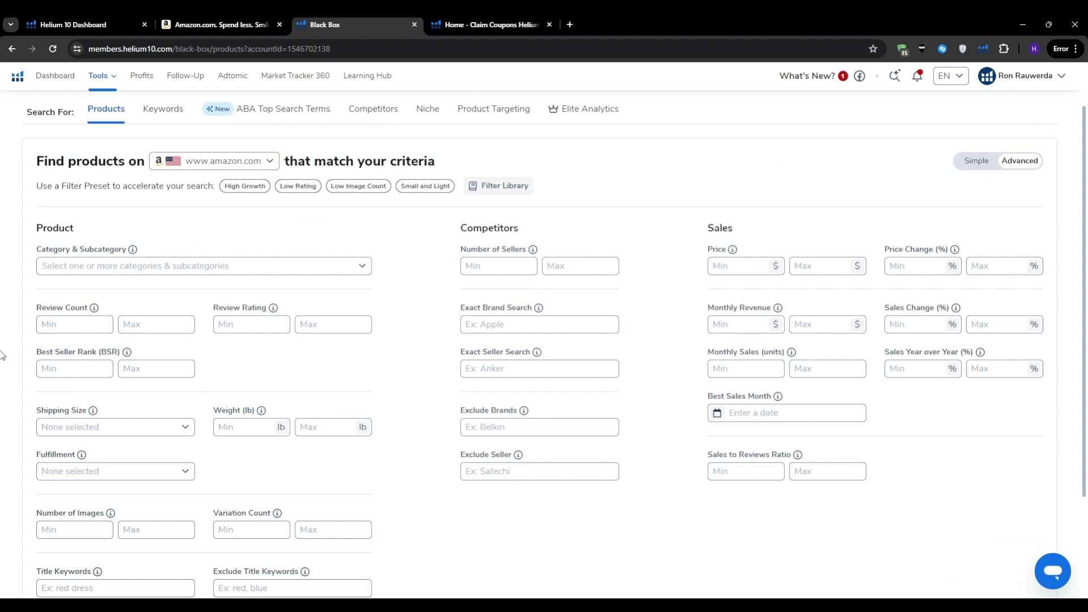
Check the marketplace list and keep amazon.com selected.
click(271, 165)
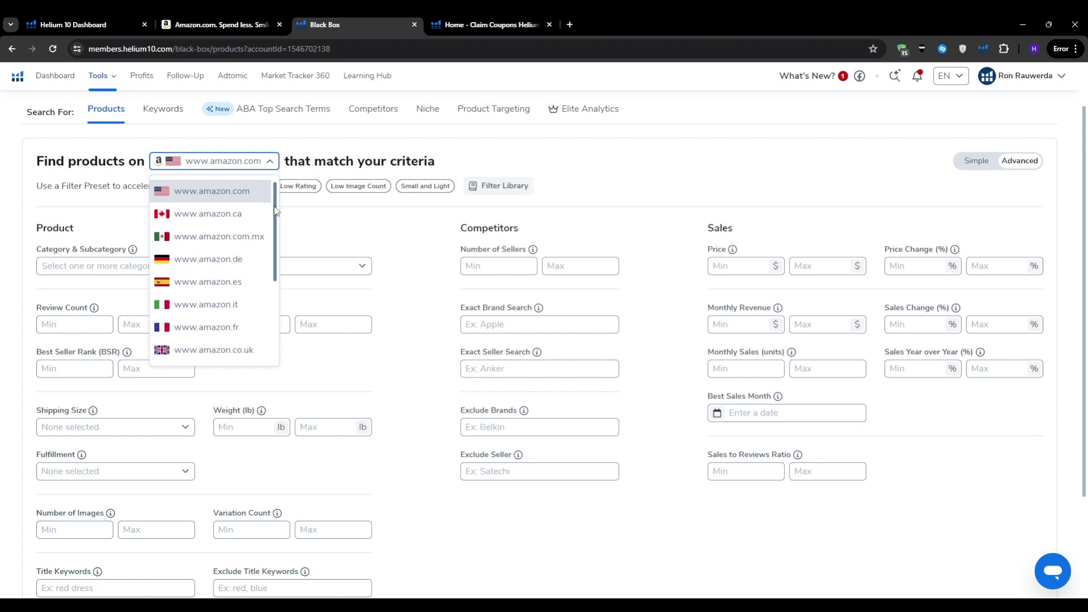
scroll(271, 293, down, 3)
scroll(250, 266, up, 5)
click(61, 221)
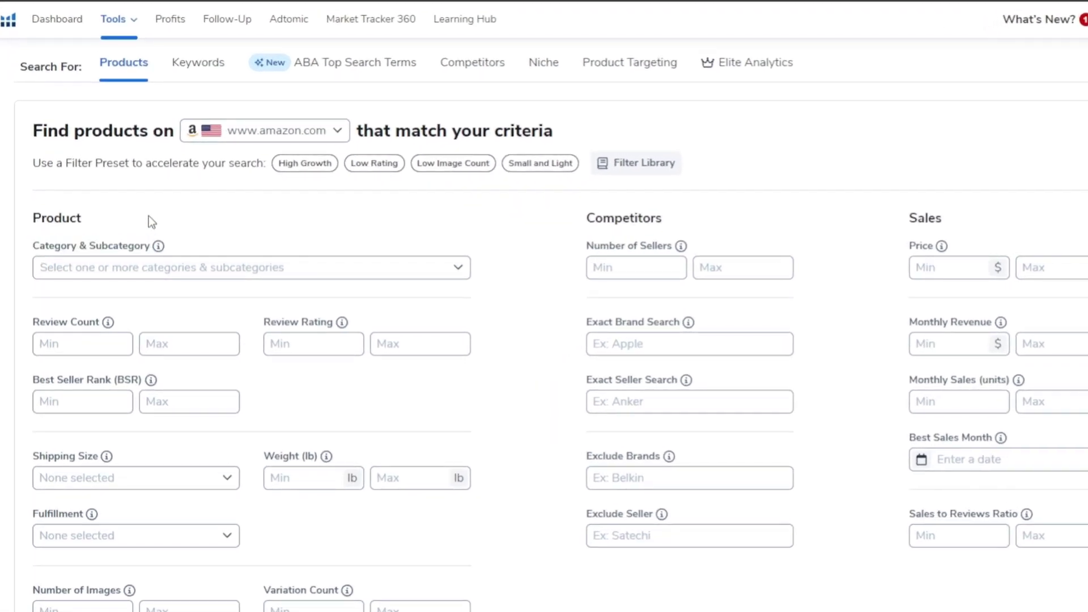
Check Home & Kitchen in the Category & Subcategory dropdown and close the list.
click(453, 269)
scroll(363, 391, down, 1)
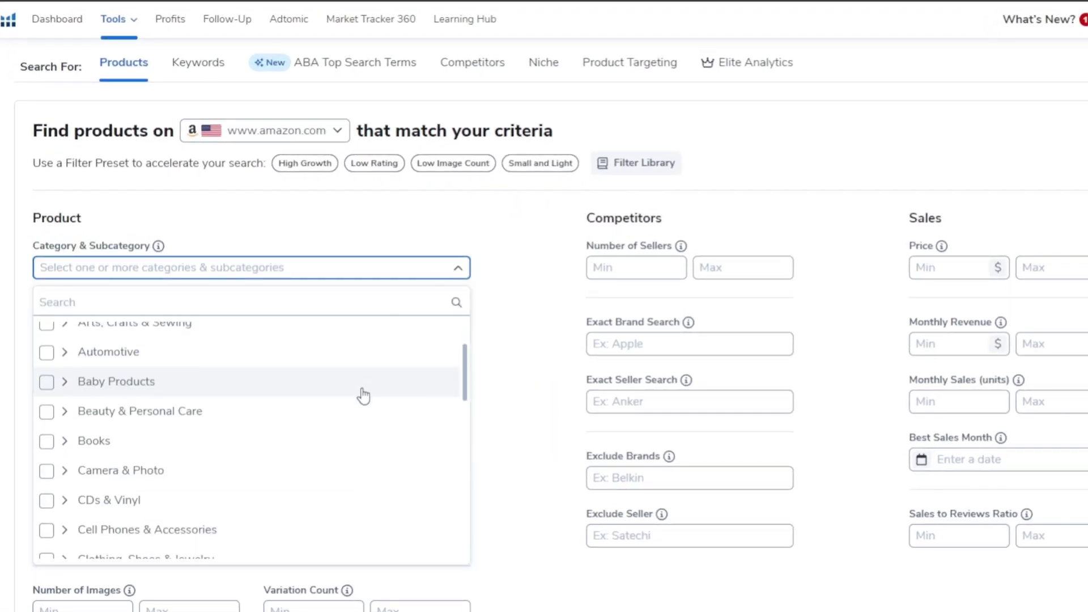
scroll(304, 465, down, 4)
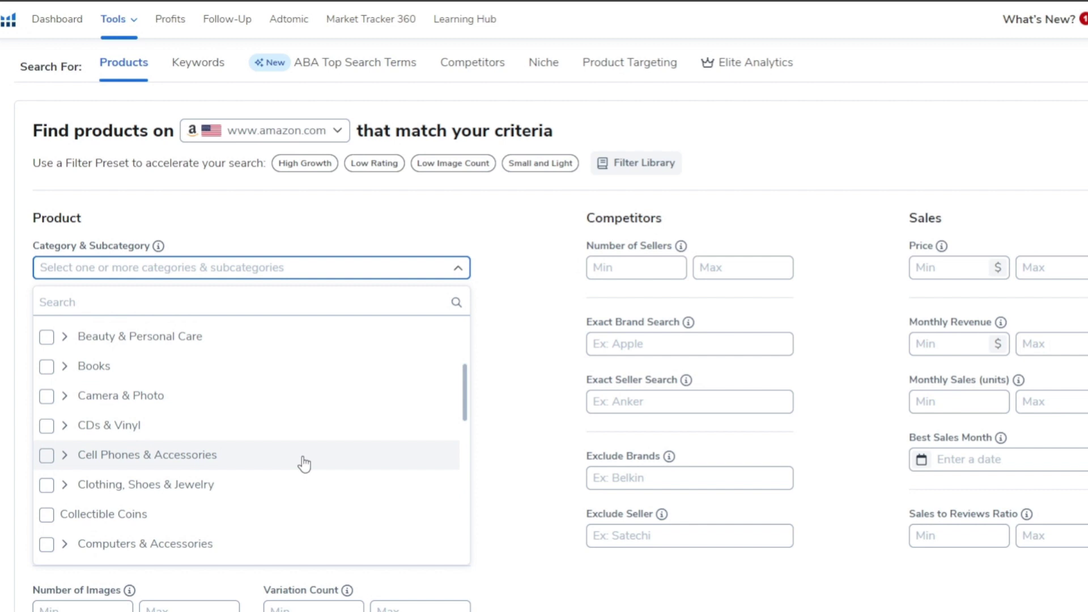
scroll(303, 465, down, 3)
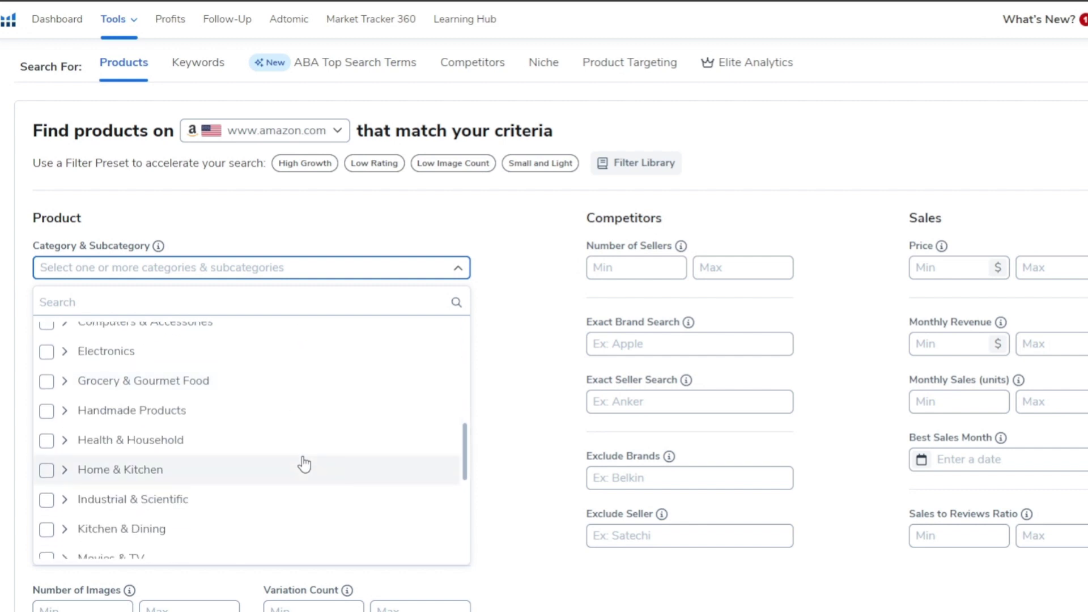
scroll(304, 465, up, 2)
click(48, 473)
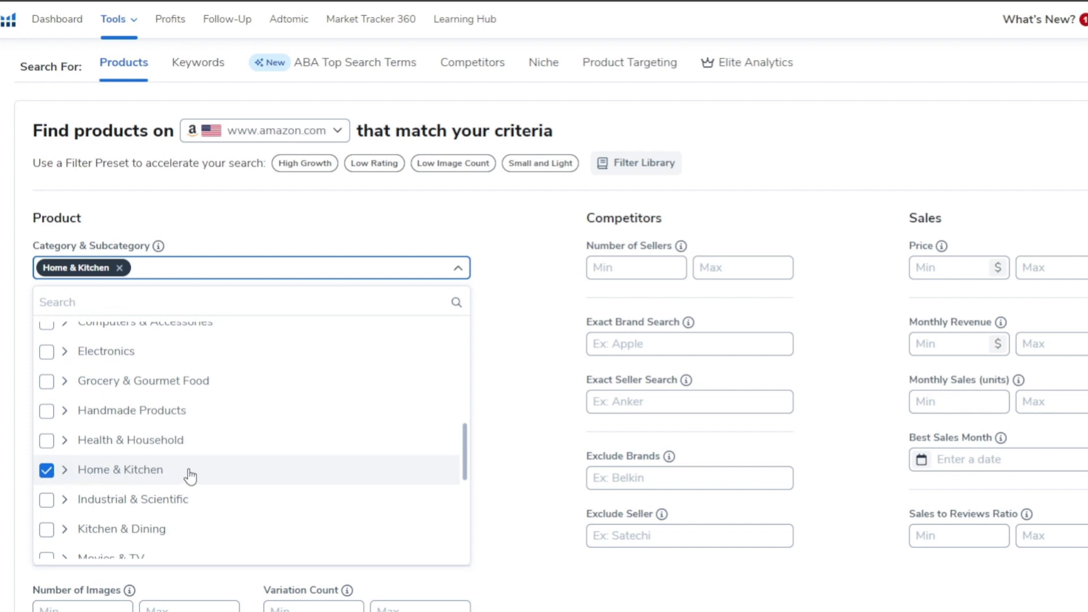
scroll(170, 479, down, 3)
scroll(182, 499, down, 3)
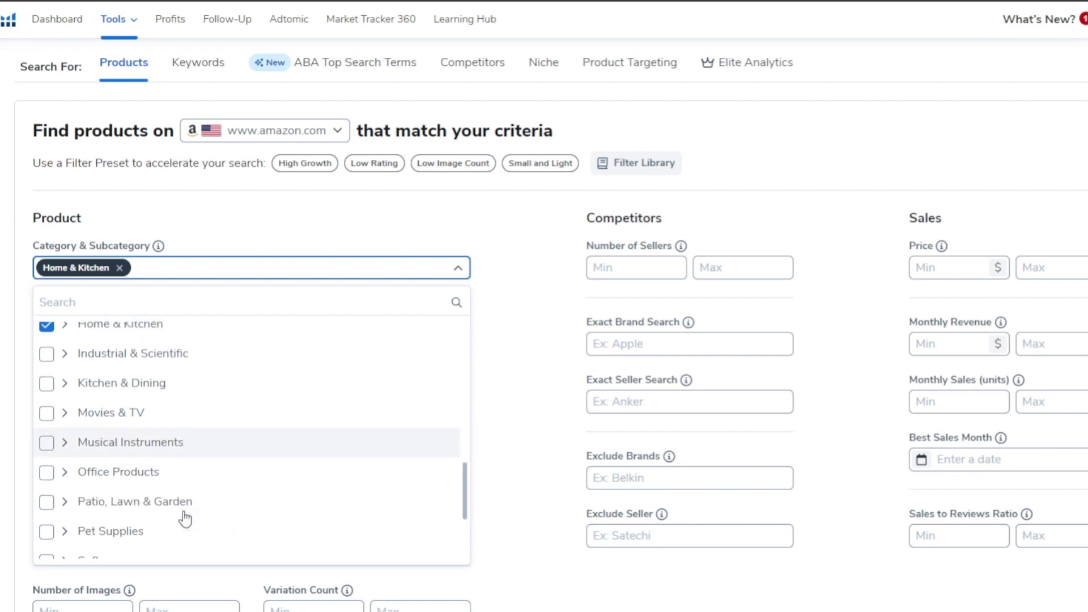
scroll(204, 502, down, 3)
scroll(227, 494, up, 3)
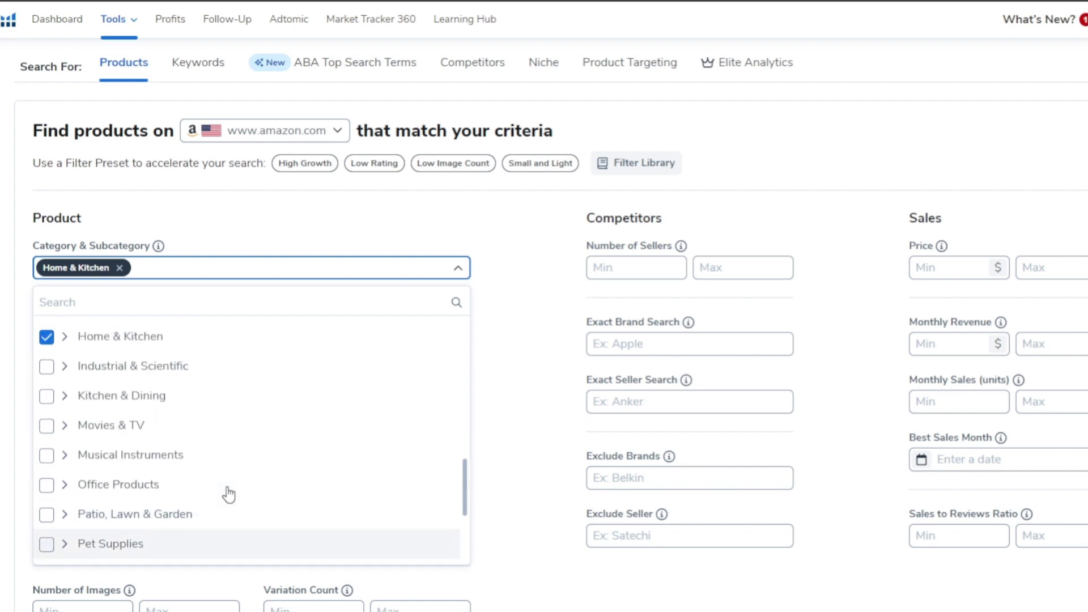
scroll(229, 494, up, 3)
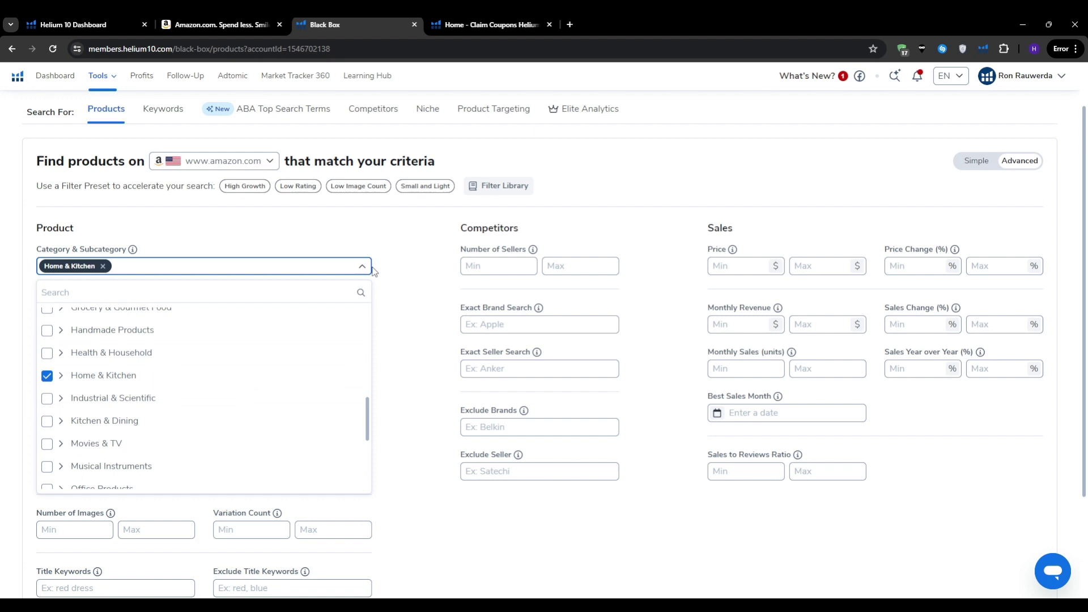
click(365, 266)
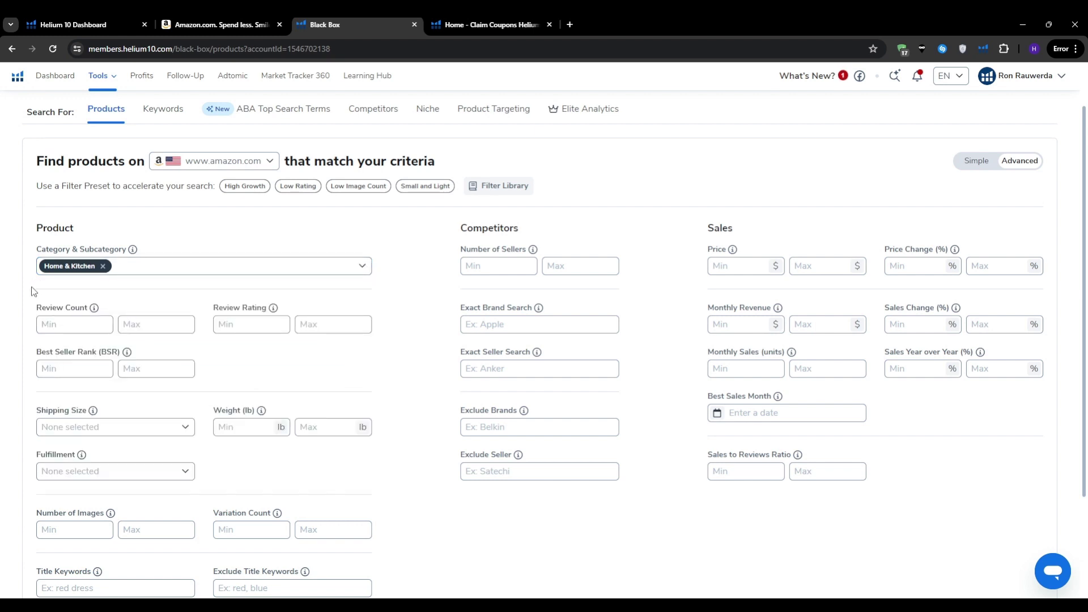
scroll(25, 297, down, 1)
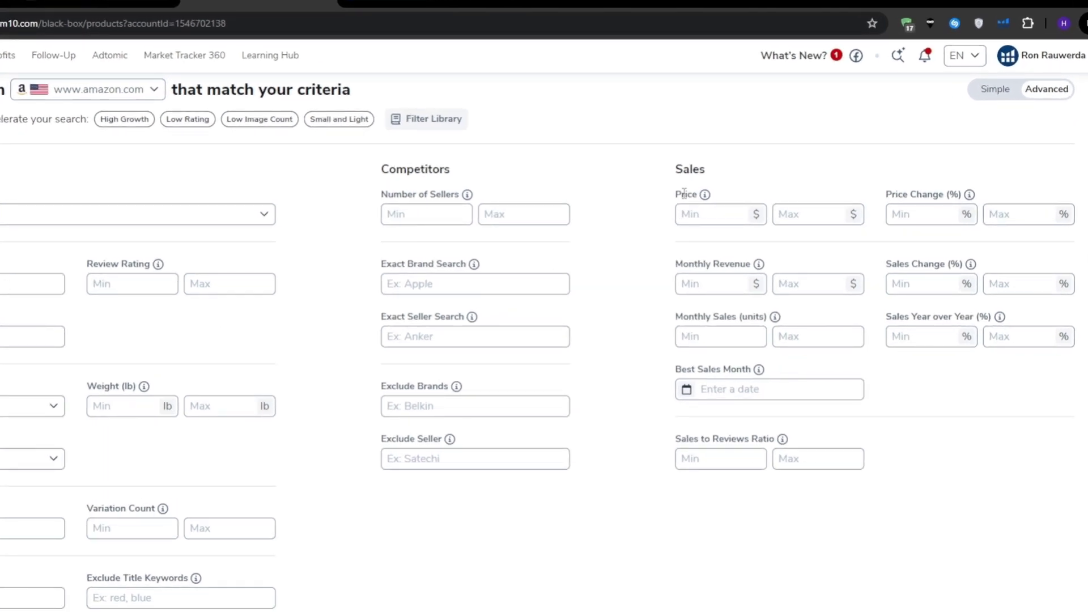
Enter 13 as Price Min and 55 as Price Max under the Sales filters.
double_click(667, 198)
click(661, 214)
double_click(689, 172)
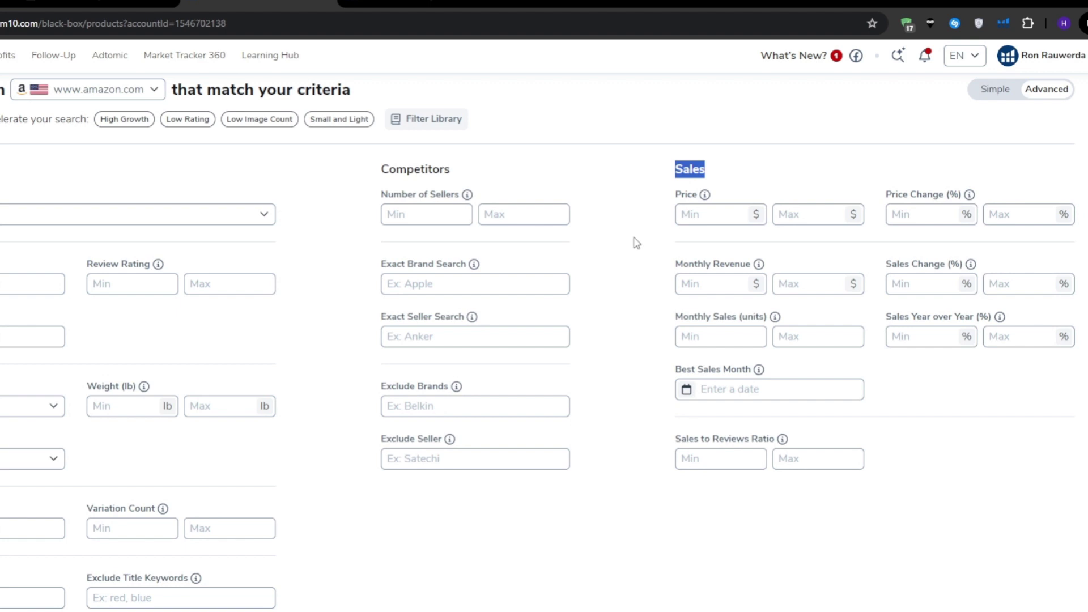
click(635, 242)
click(707, 221)
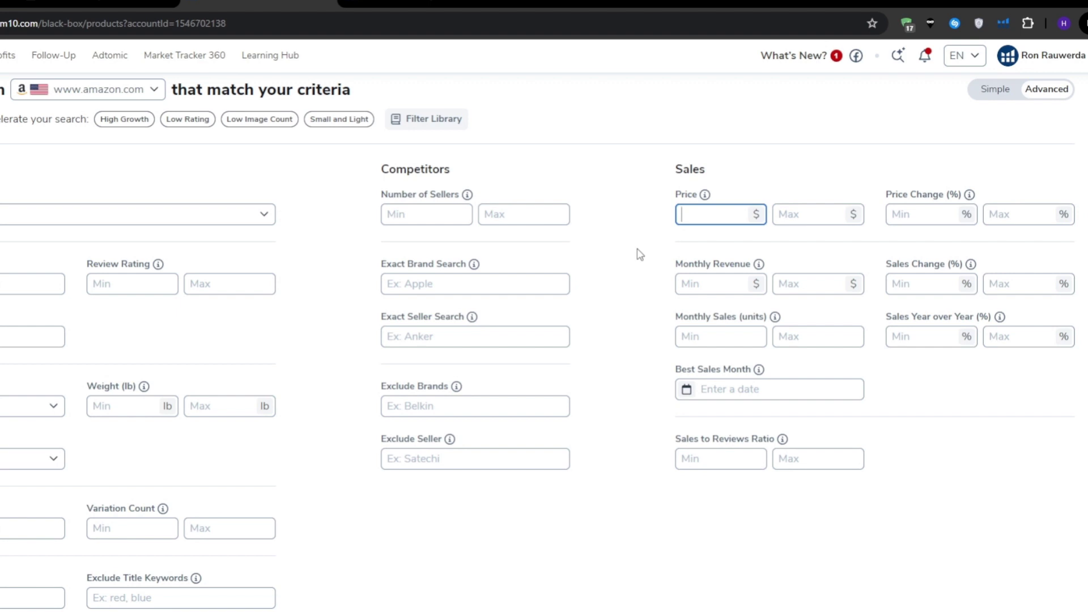
text(13)
click(819, 214)
text(55)
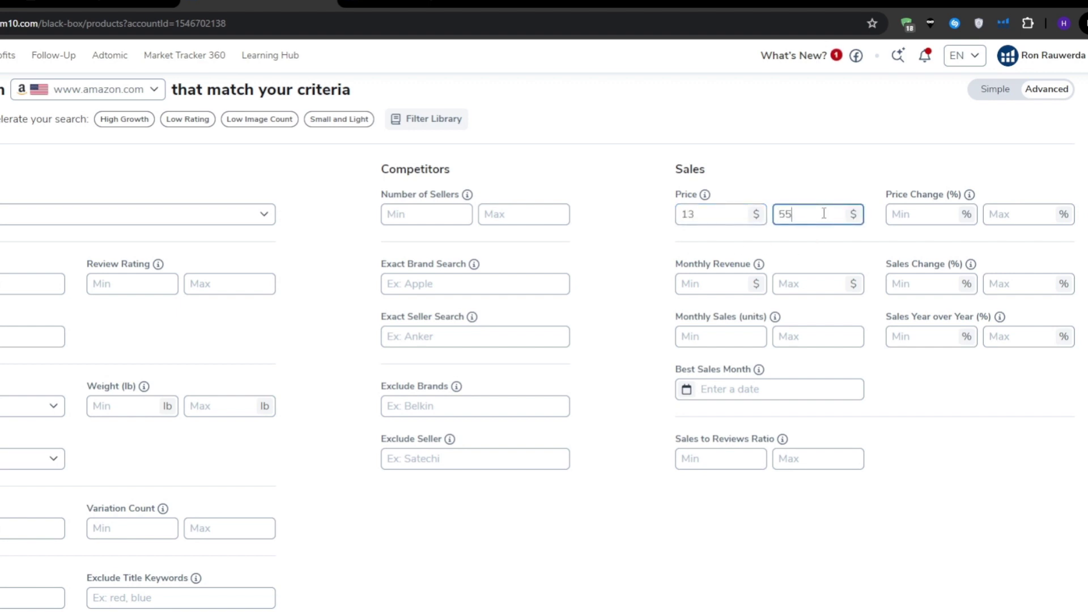
click(618, 272)
double_click(685, 215)
click(658, 244)
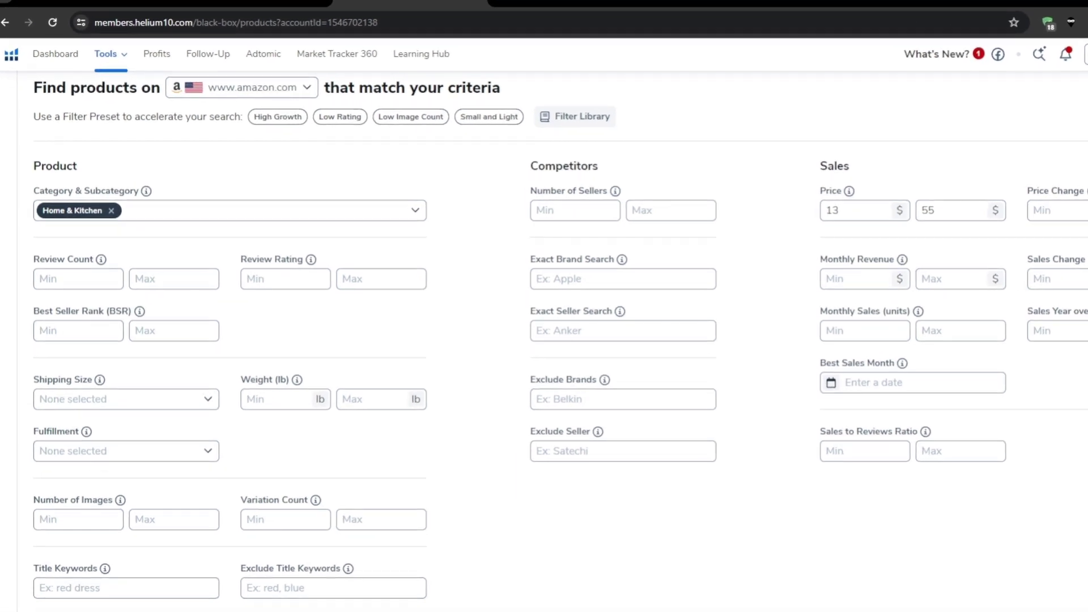
Leave Review Count Min empty and enter 300 as Review Count Max.
mouse_move(33, 259)
mouse_down()
mouse_move(93, 261)
mouse_move(34, 259)
mouse_up()
double_click(82, 260)
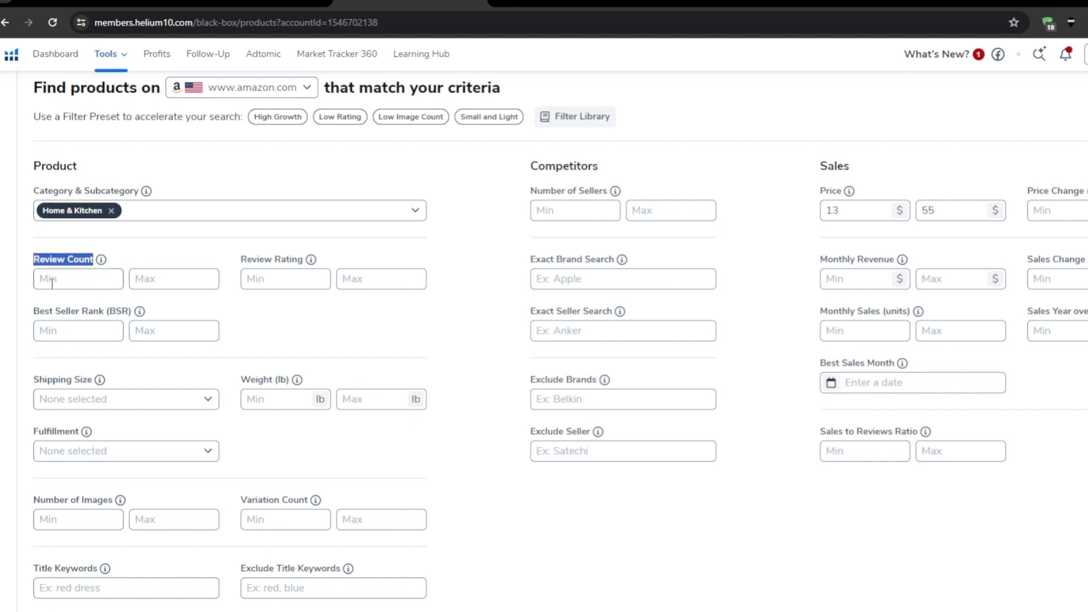
click(48, 272)
click(48, 255)
click(136, 280)
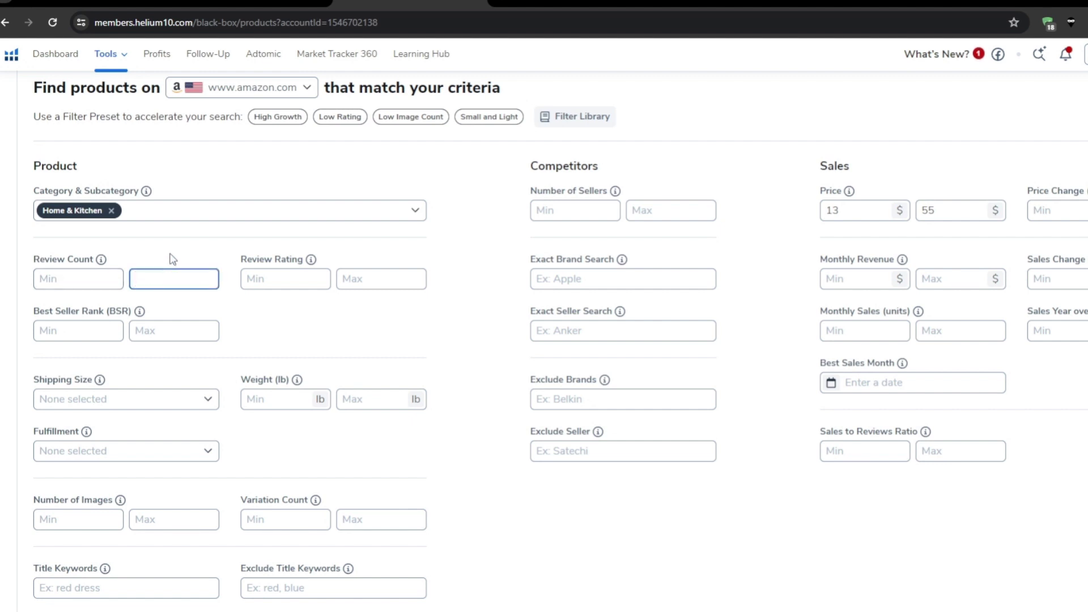
text(300)
click(175, 253)
double_click(168, 275)
click(162, 265)
double_click(146, 284)
Replace the Review Count Max value with 200.
text(200)
click(311, 305)
double_click(289, 256)
click(299, 243)
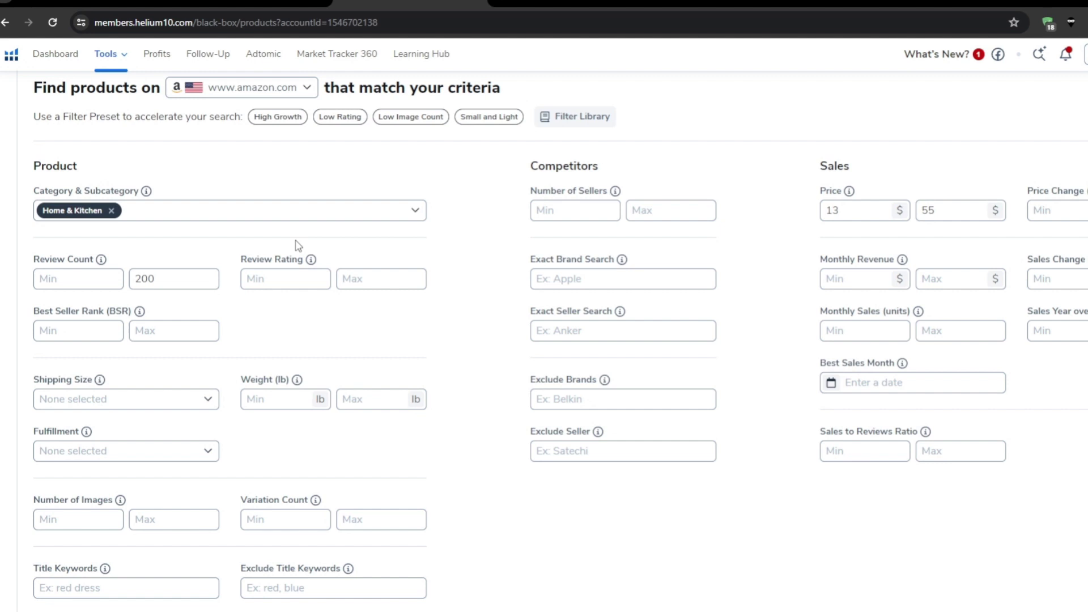
Set Review Rating Max to 4.2 and Review Rating Min to 3.5.
click(292, 278)
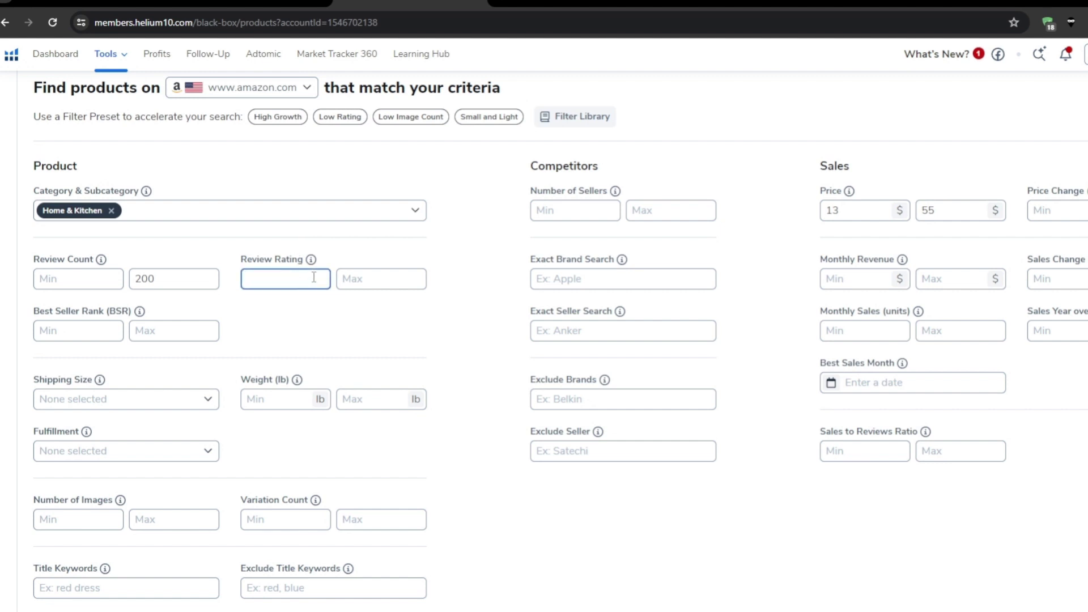
click(352, 277)
text(4)
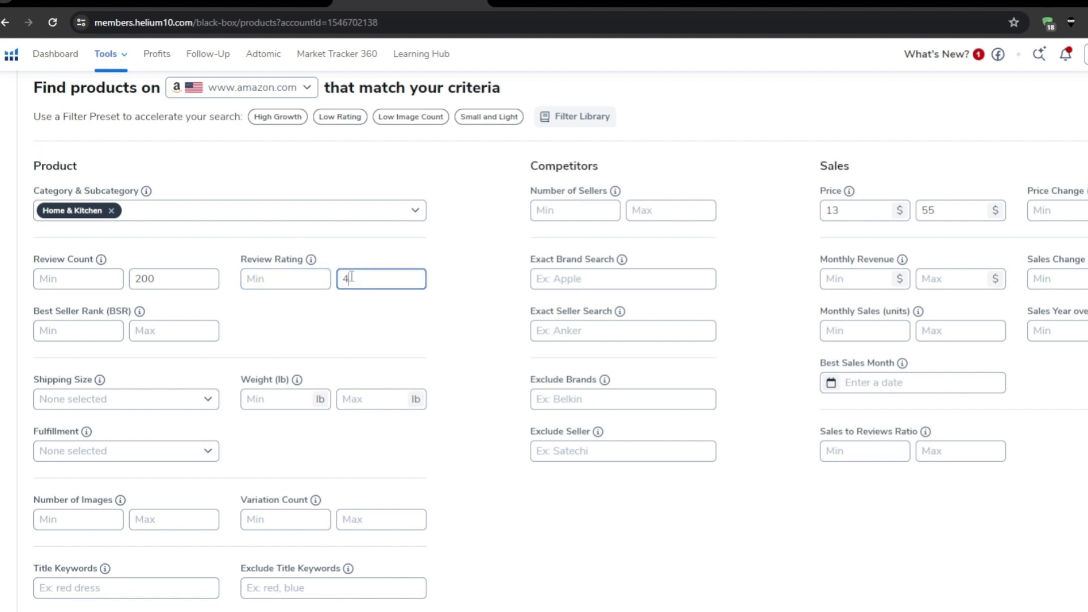
text(.2)
click(488, 306)
drag(413, 279, 347, 283)
click(348, 285)
click(357, 301)
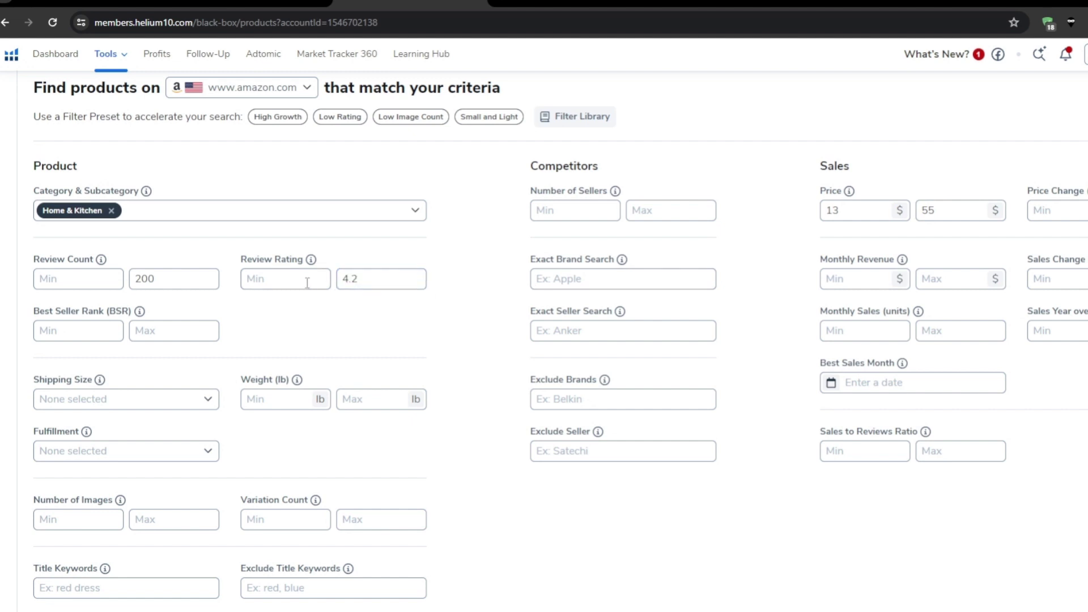
click(310, 282)
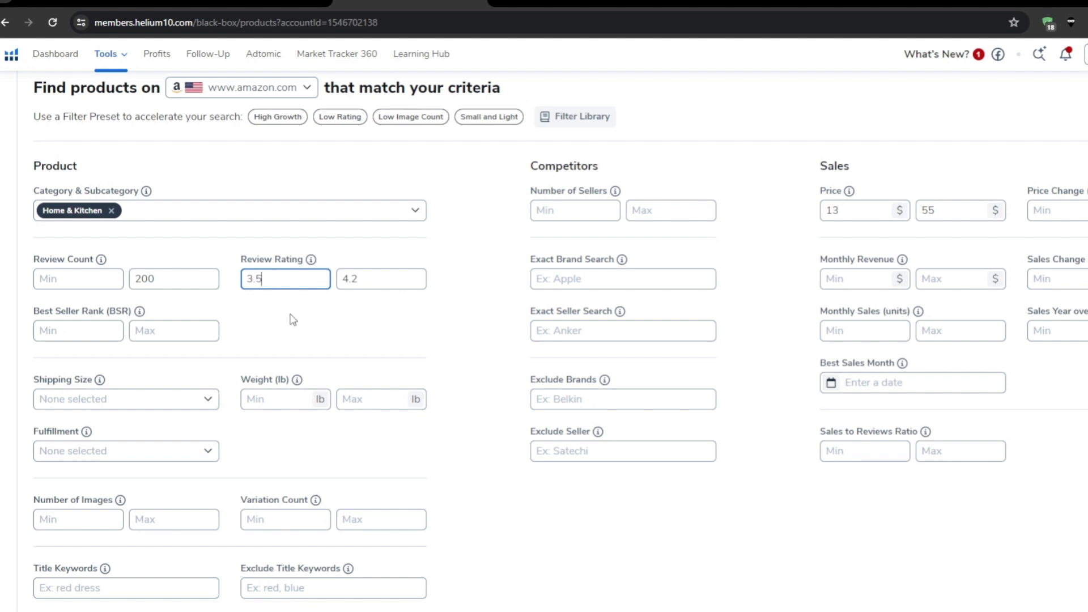
click(293, 318)
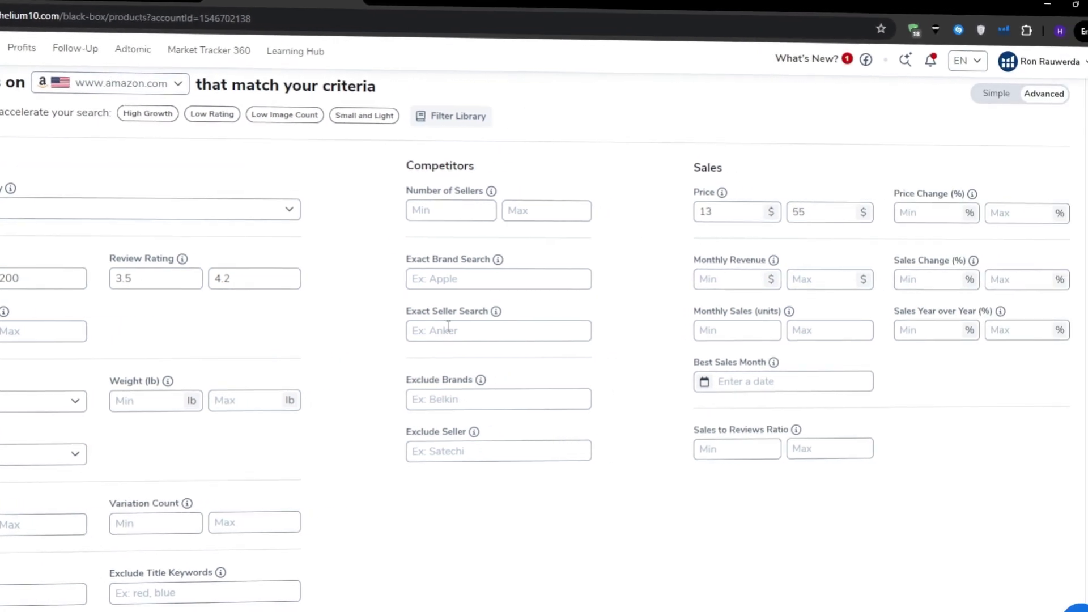
Set Monthly Revenue Min to 4000 and Monthly Revenue Max to 15000.
drag(675, 271, 689, 265)
double_click(748, 260)
click(753, 254)
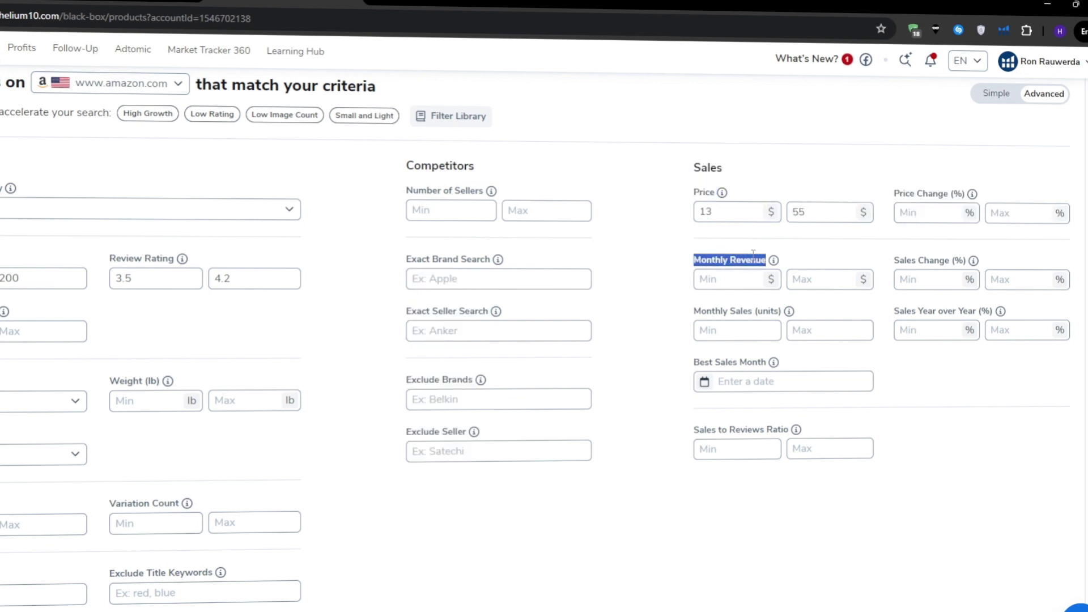
click(757, 253)
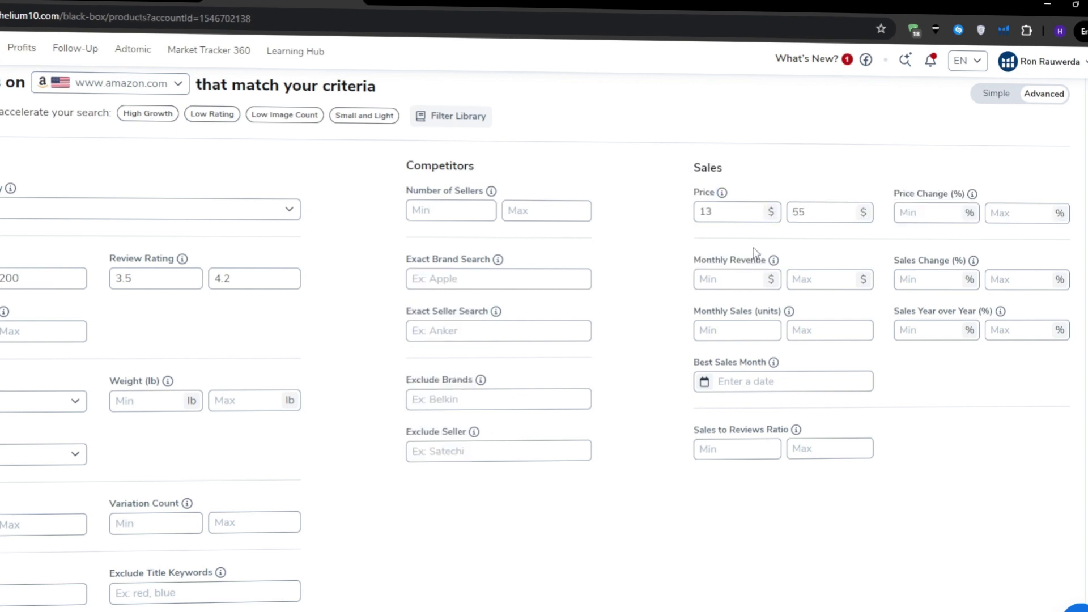
click(729, 273)
text(4000)
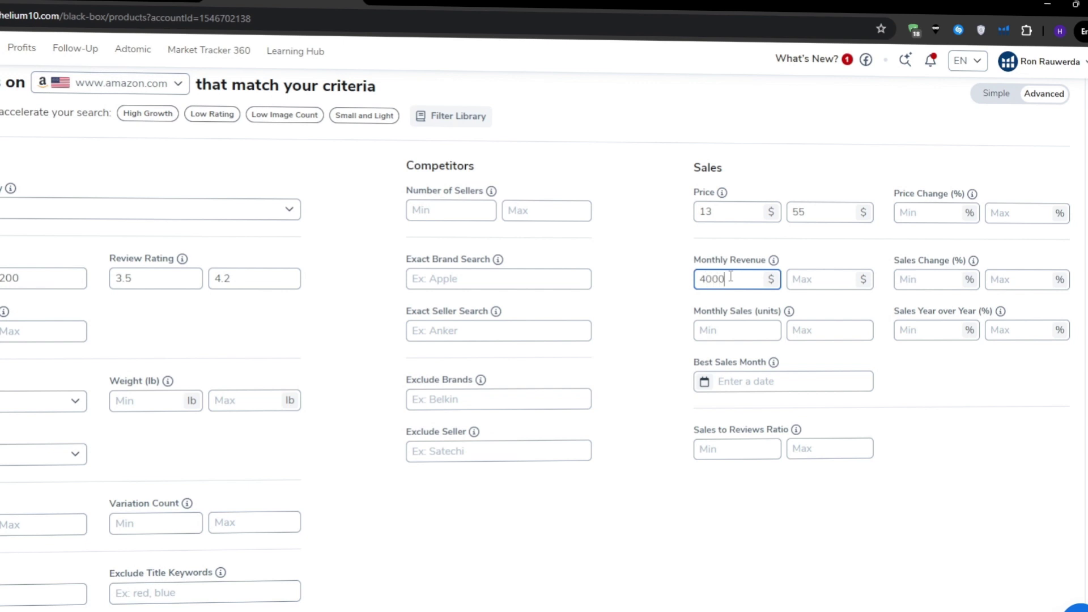
click(804, 281)
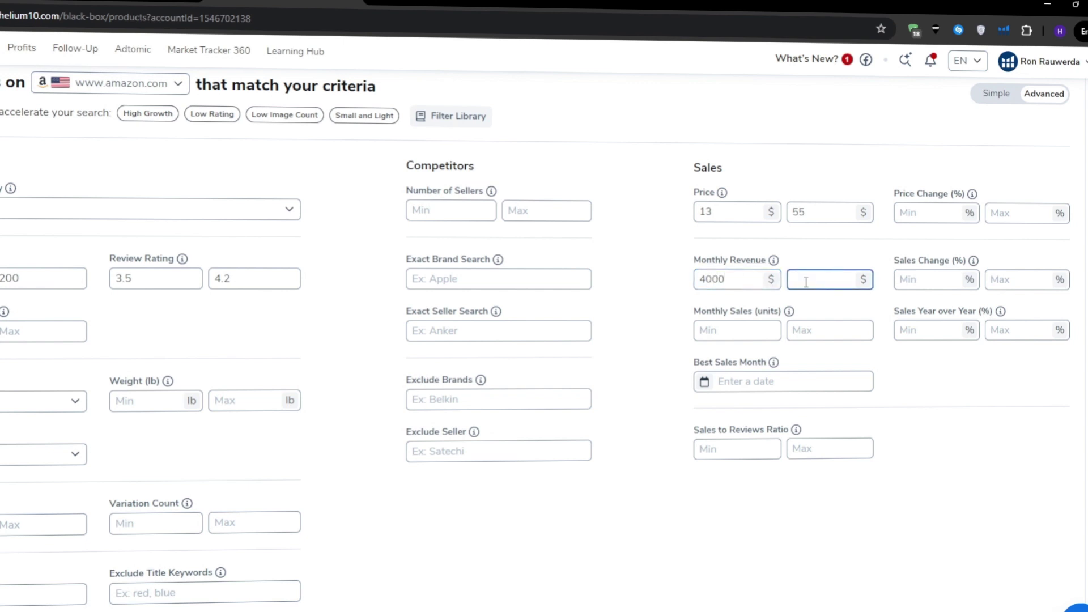
text(15000)
click(689, 277)
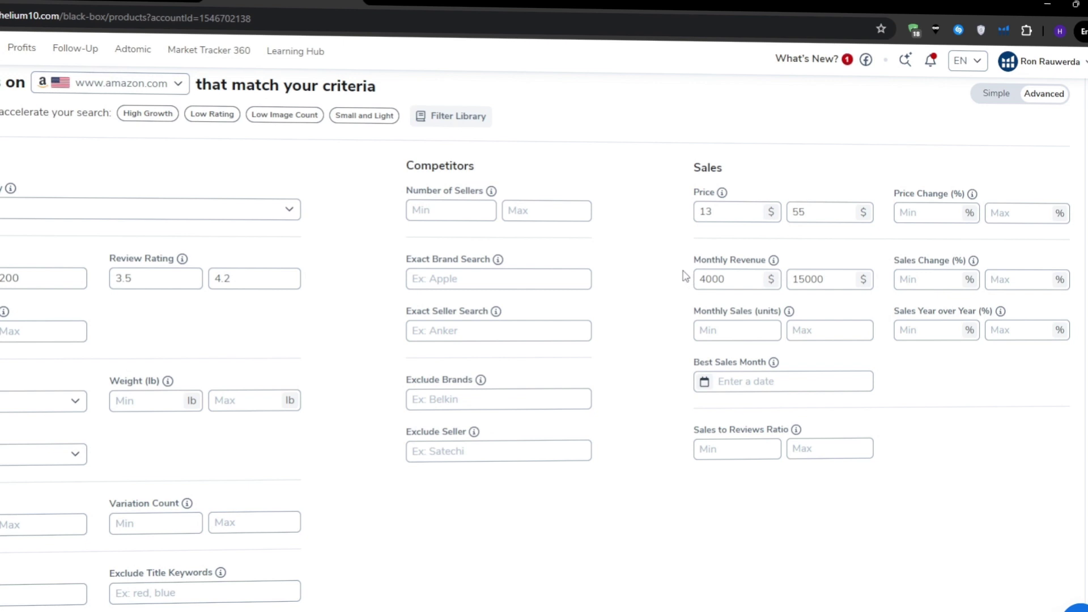
scroll(124, 421, down, 1)
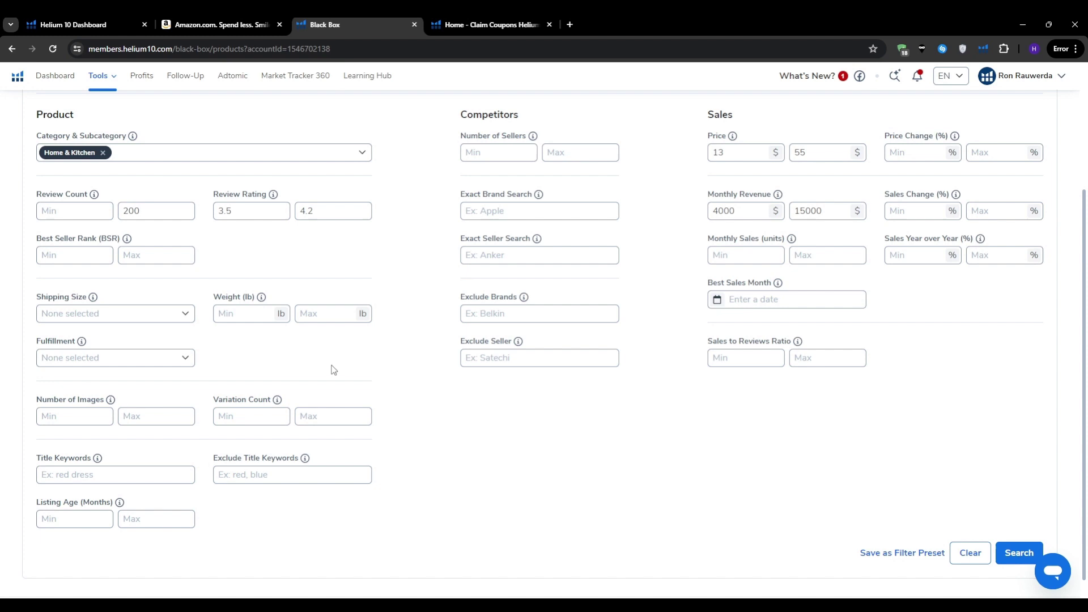
Check Small Standard-Size in the Shipping Size dropdown, leaving Fulfillment unset.
click(192, 320)
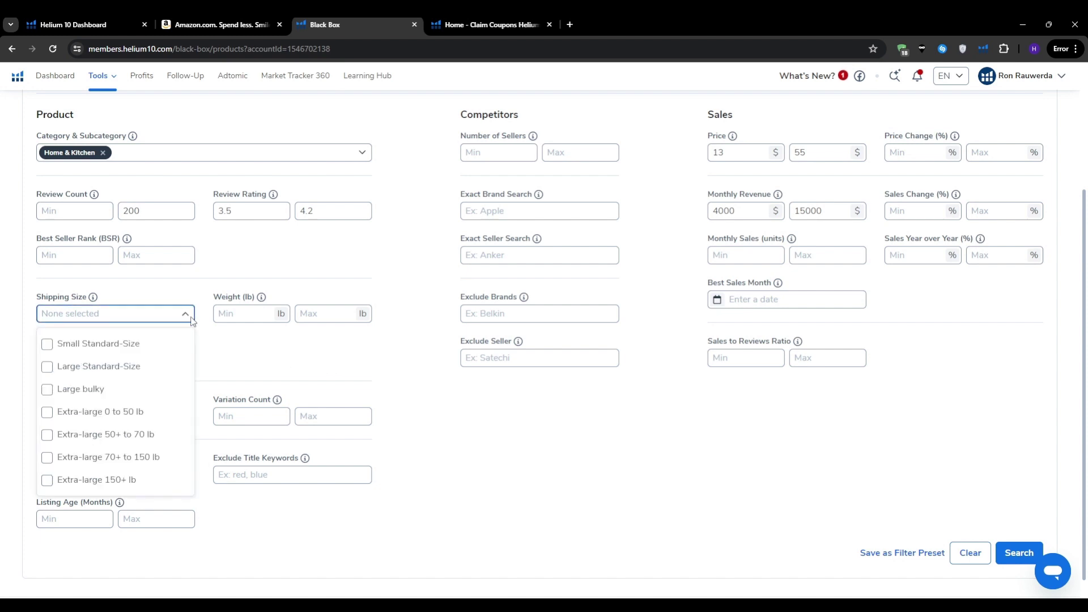
click(189, 318)
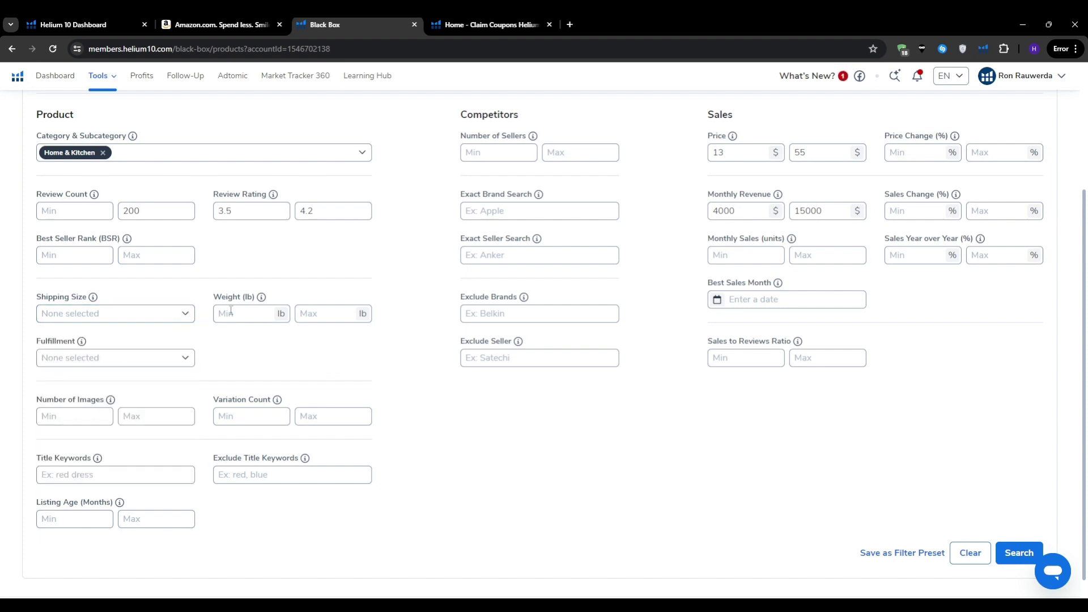
click(145, 357)
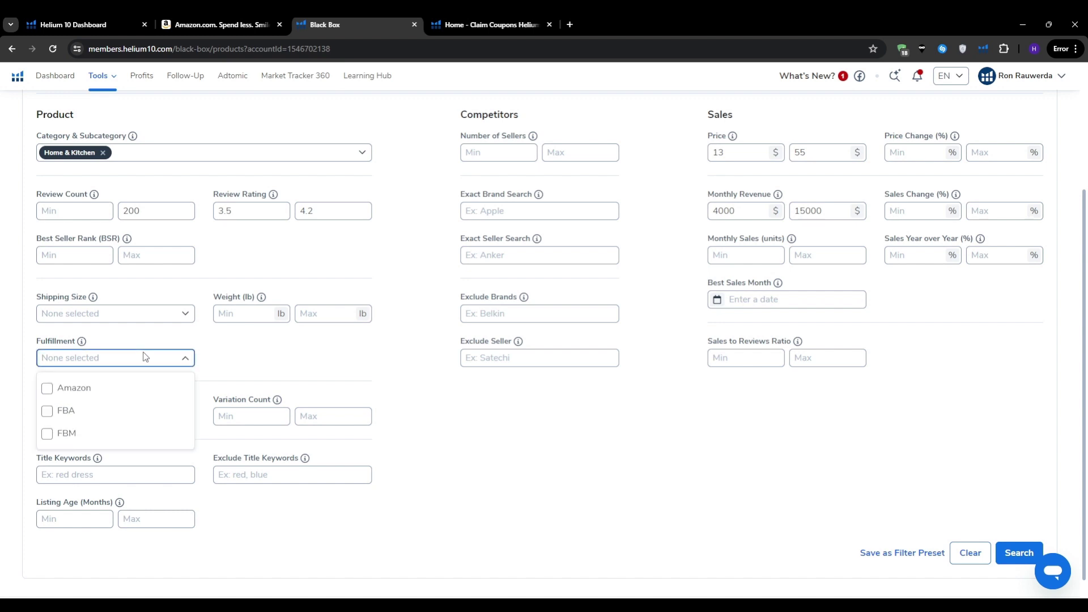
click(145, 356)
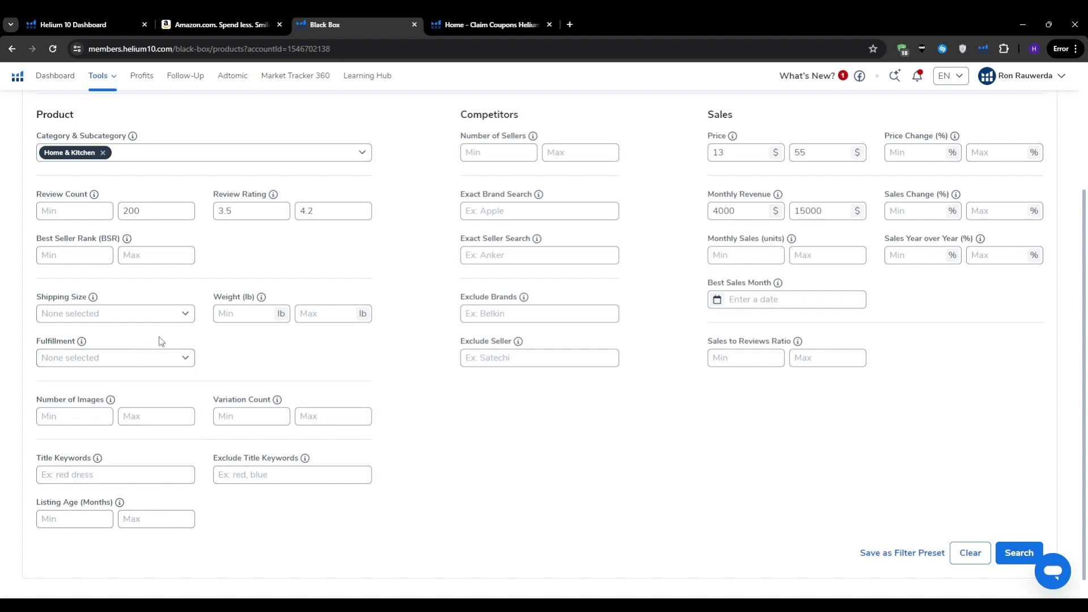
click(182, 314)
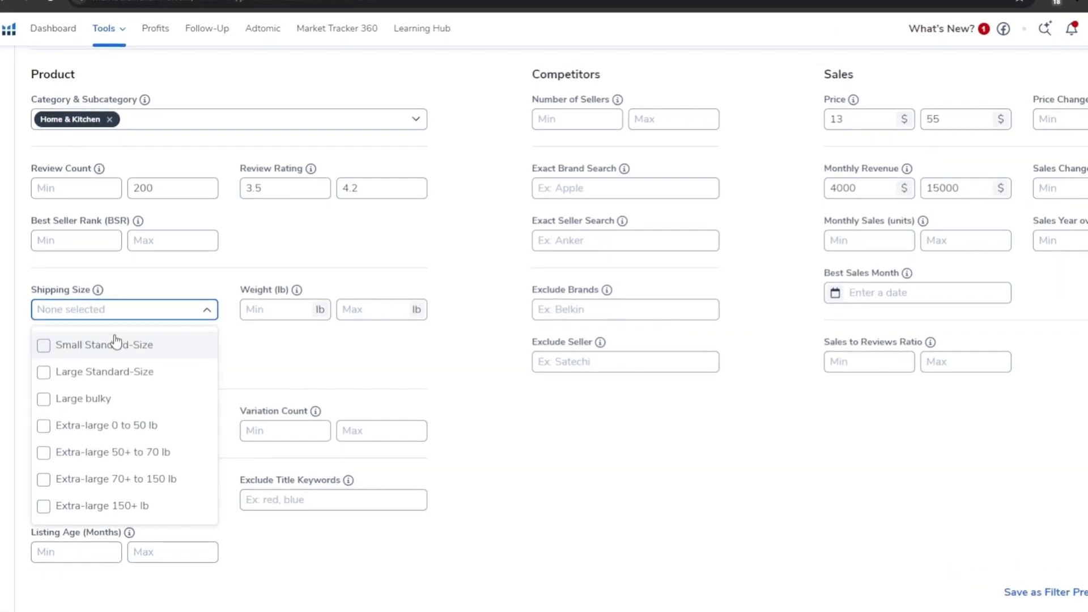
click(45, 346)
scroll(150, 375, down, 1)
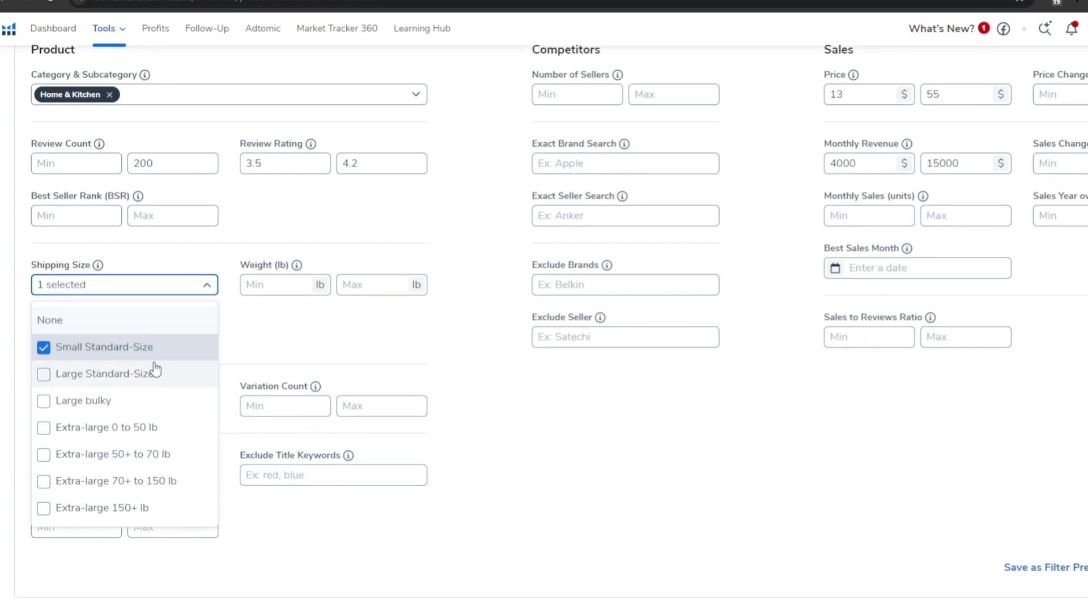
click(280, 335)
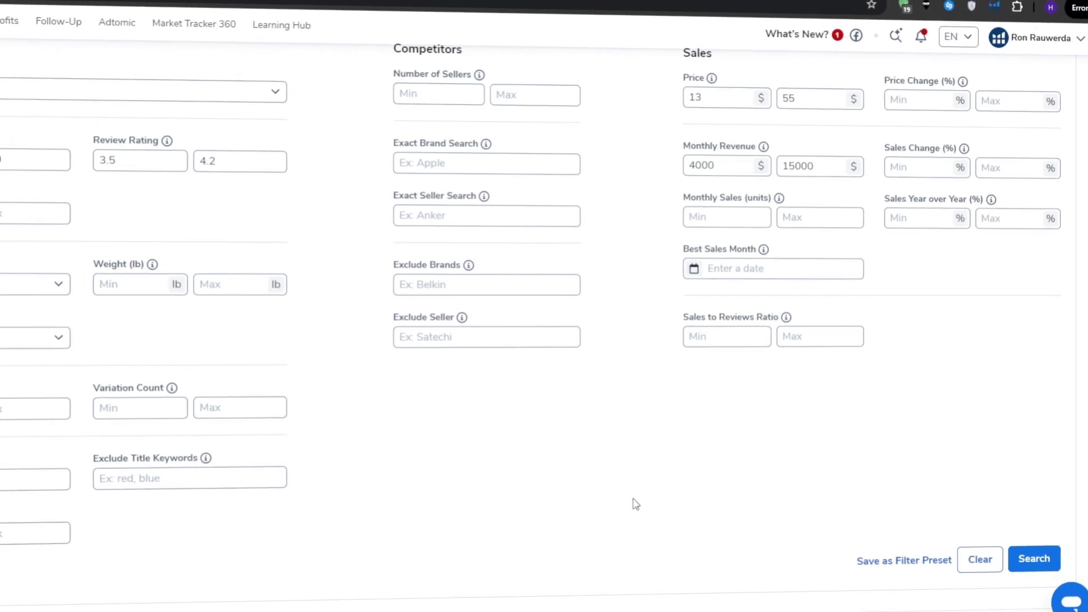
scroll(1006, 314, up, 2)
scroll(981, 369, down, 1)
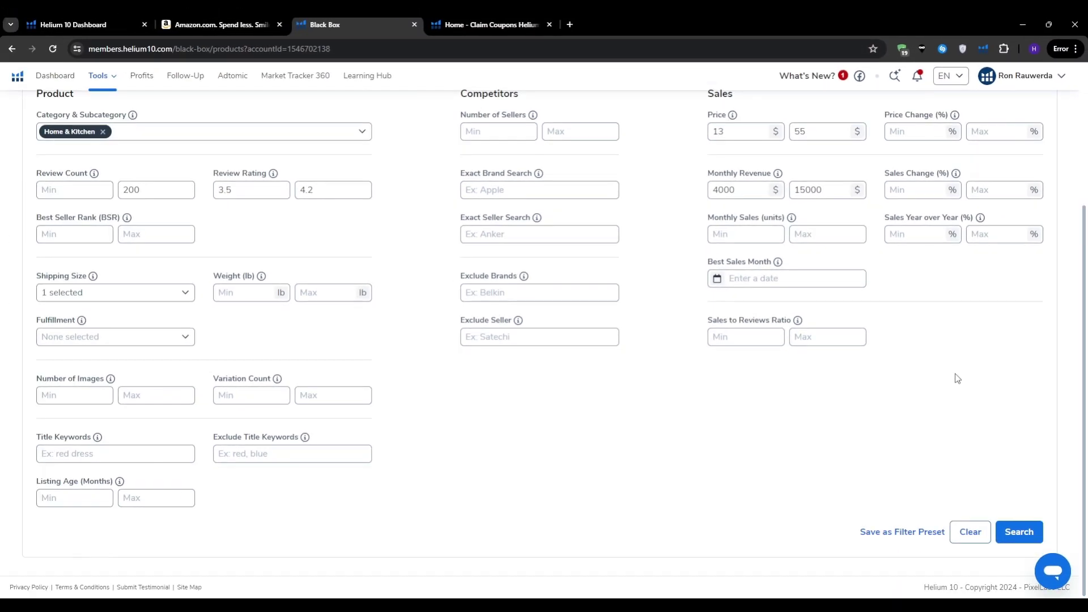
Run the Black Box search and scroll the results, checking the Sun Moon row's monthly revenue.
click(1018, 524)
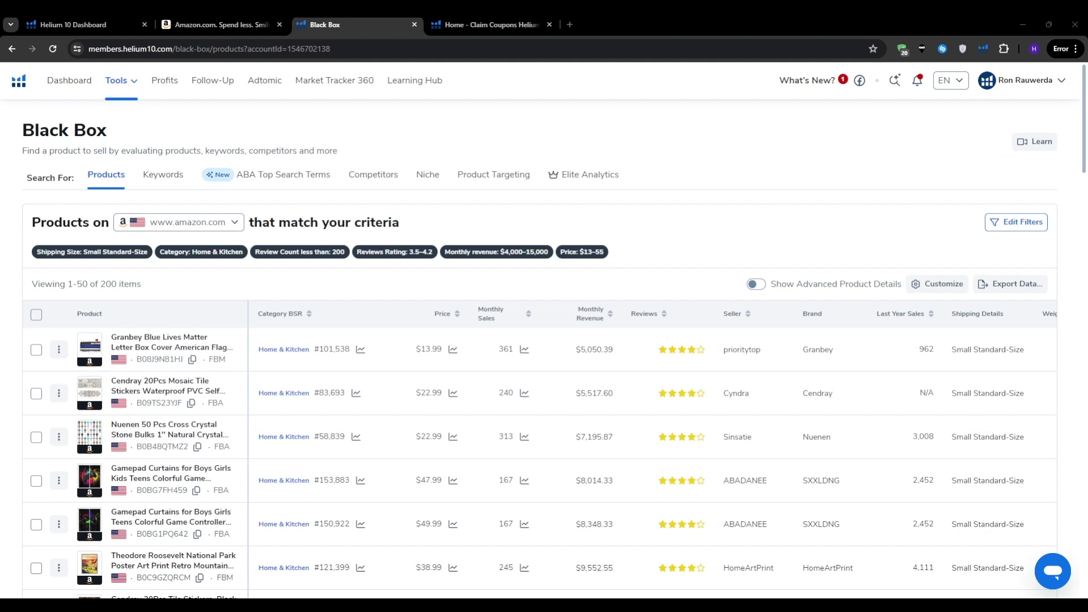
scroll(3, 432, down, 3)
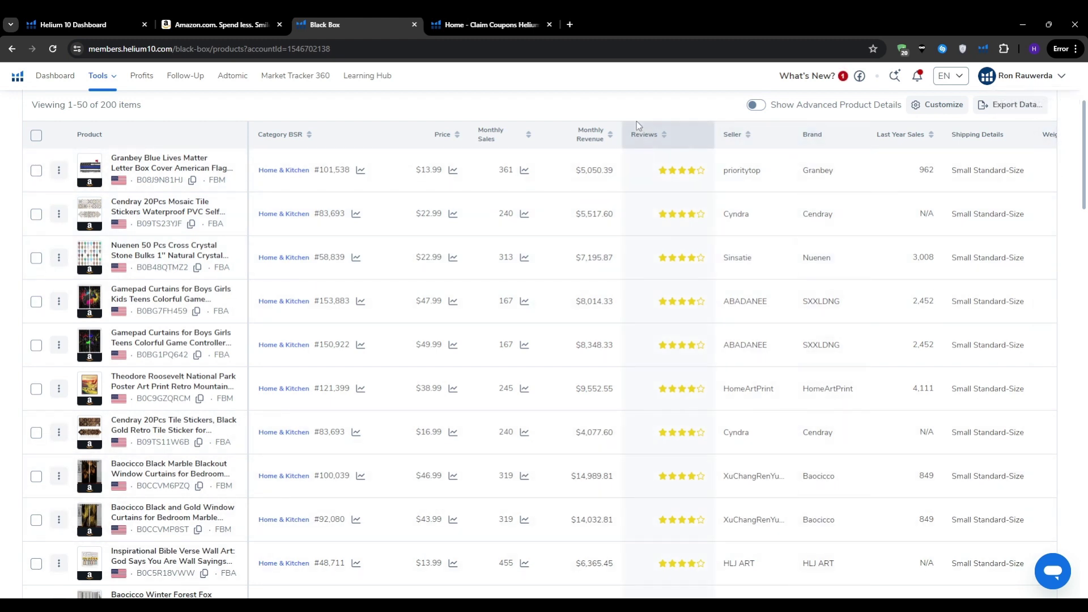
scroll(635, 127, up, 1)
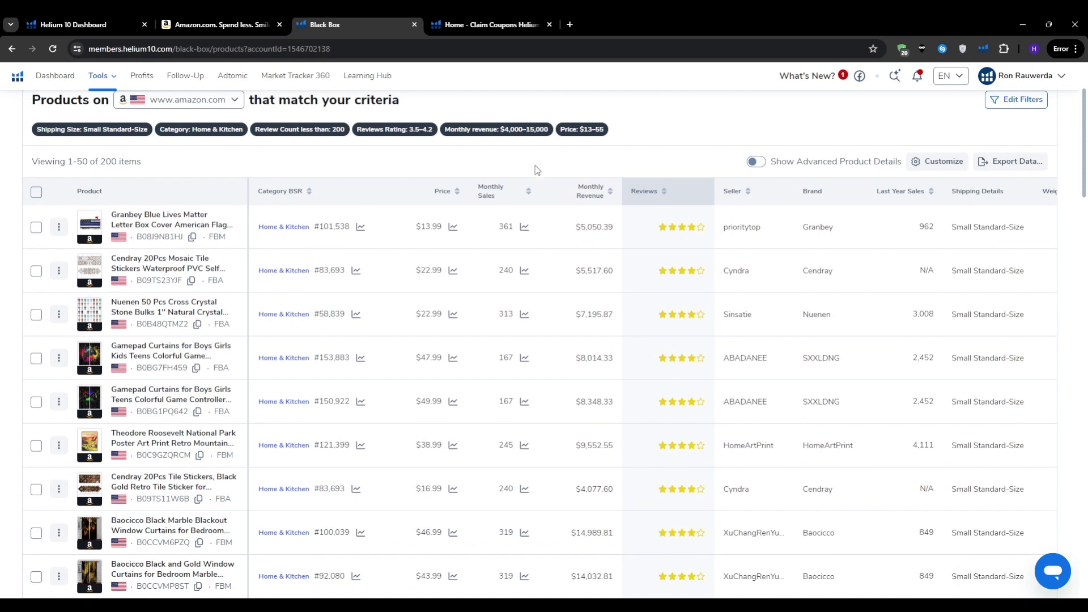
scroll(539, 167, down, 3)
scroll(468, 292, down, 6)
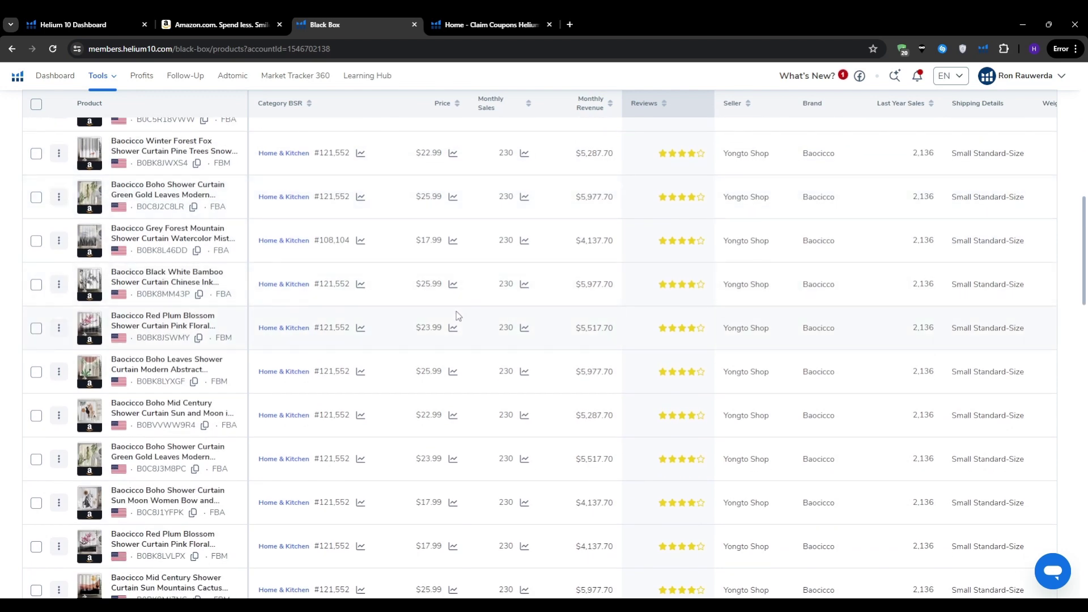
scroll(459, 315, down, 1)
mouse_move(111, 456)
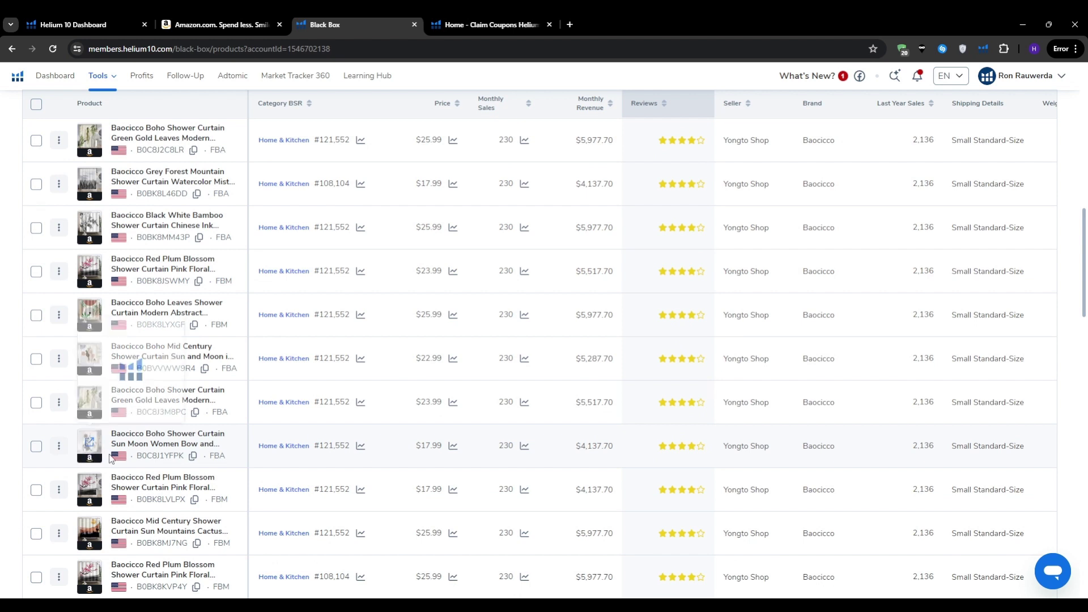
double_click(586, 449)
click(684, 449)
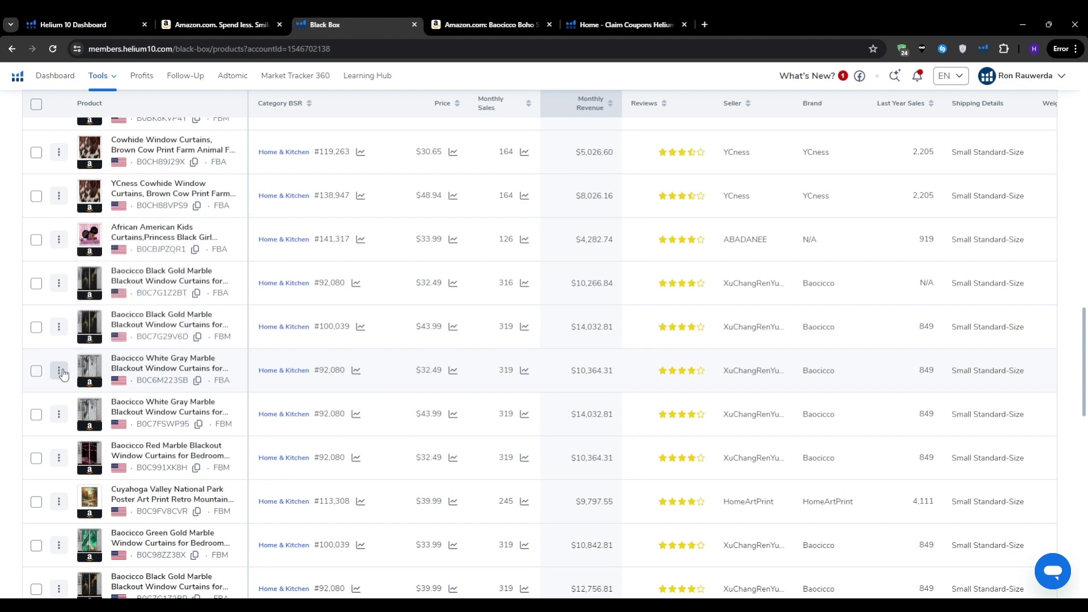
Open and close the action menus of the two White Gray Marble curtain listings.
click(59, 371)
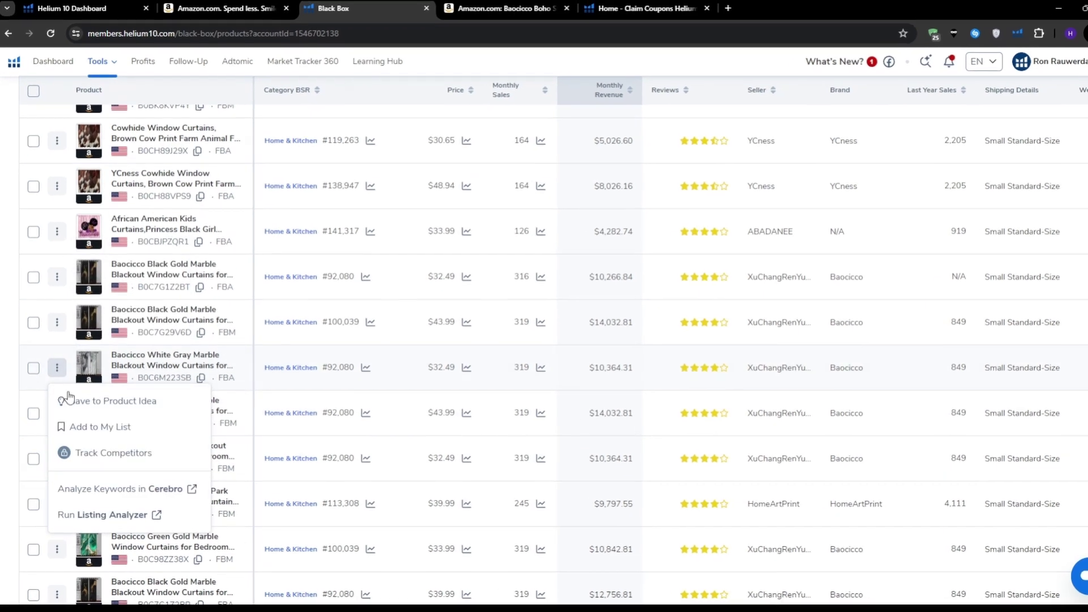
click(131, 430)
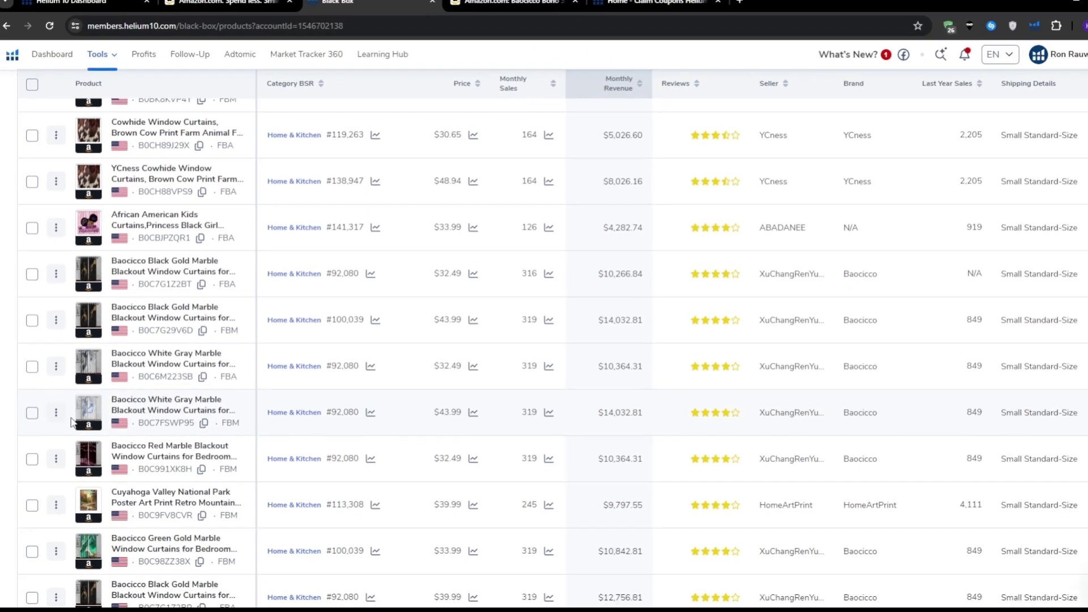
click(48, 408)
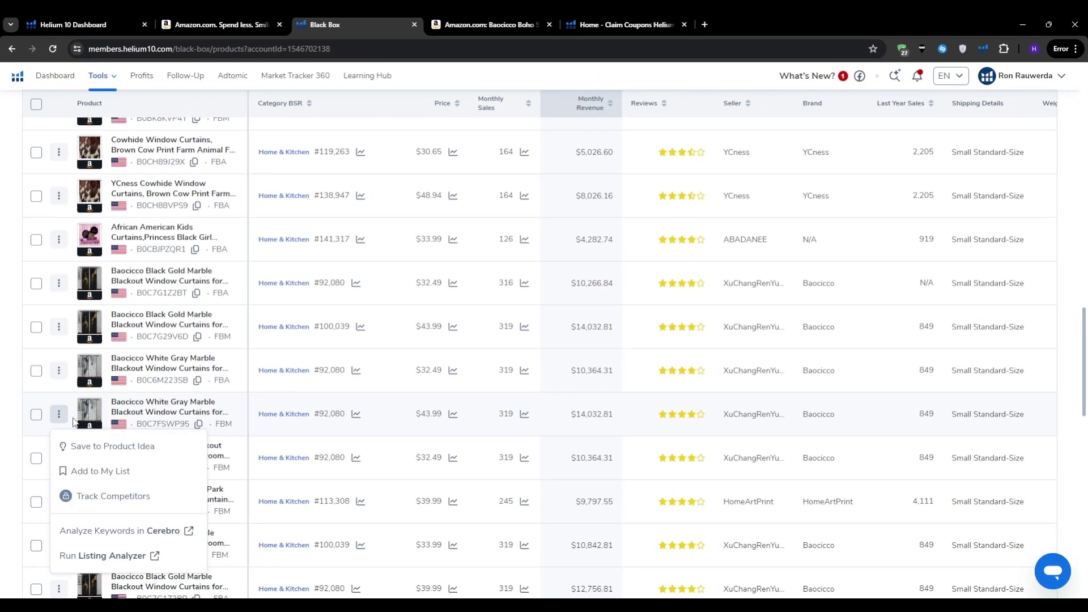
click(63, 473)
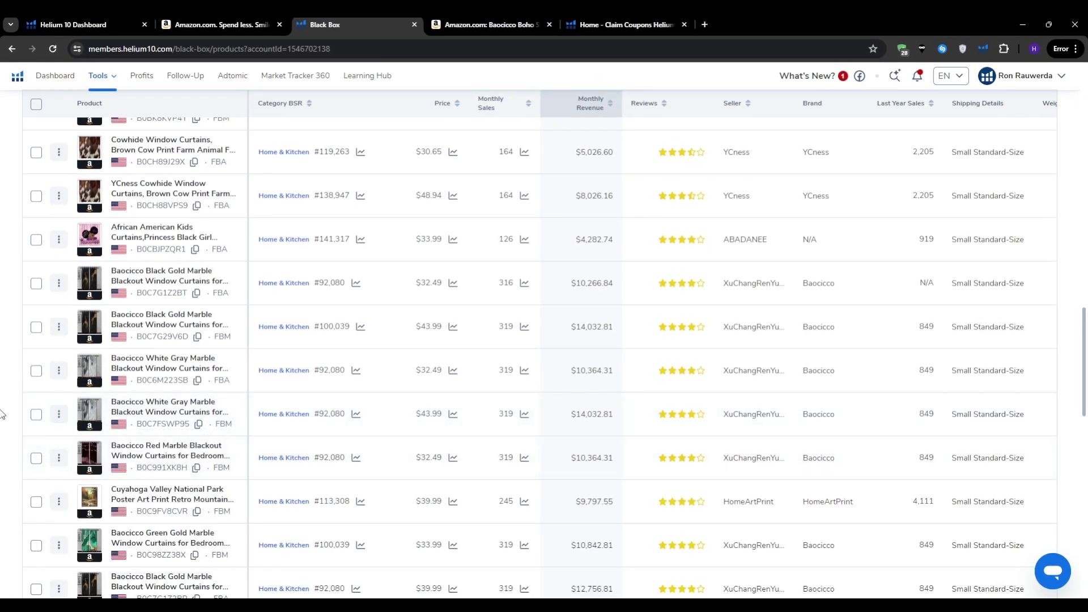
scroll(2, 414, up, 1)
scroll(2, 415, up, 15)
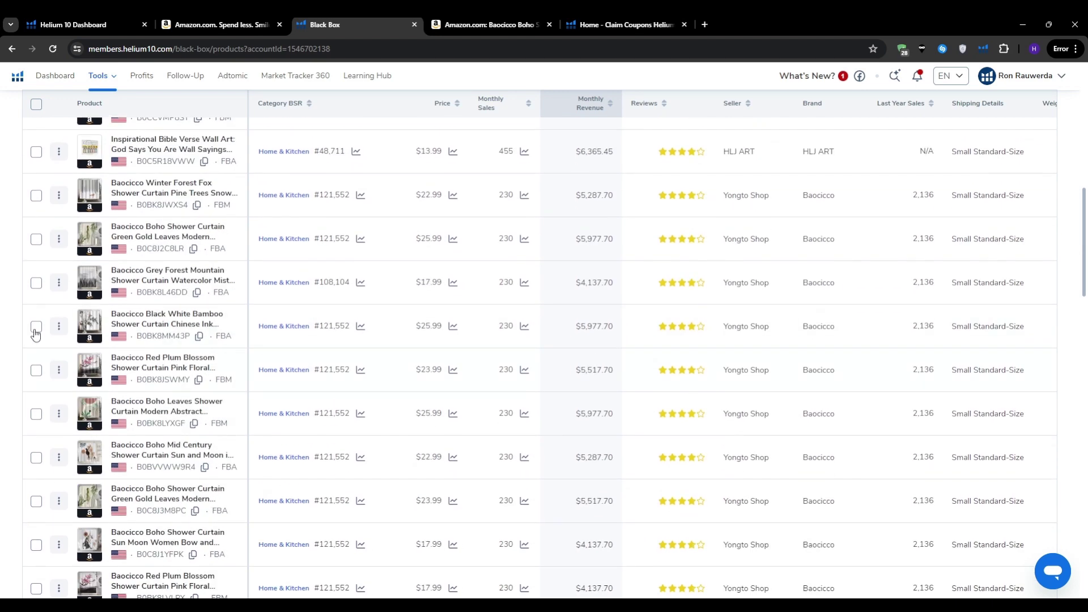
scroll(19, 361, up, 5)
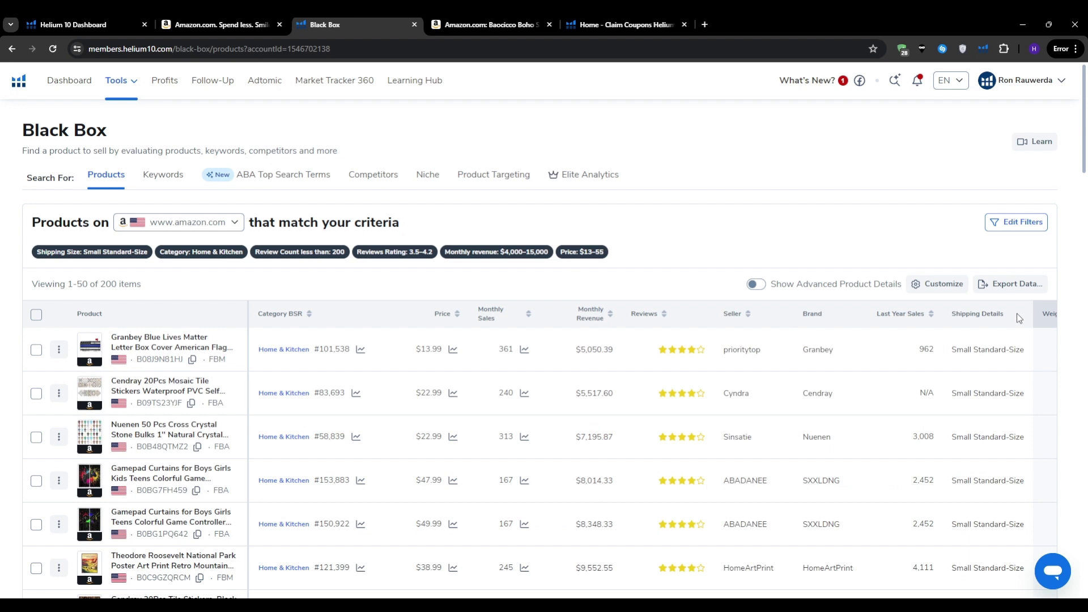
Sort results by Price and add the top Gamepad Curtains product to My List.
click(450, 315)
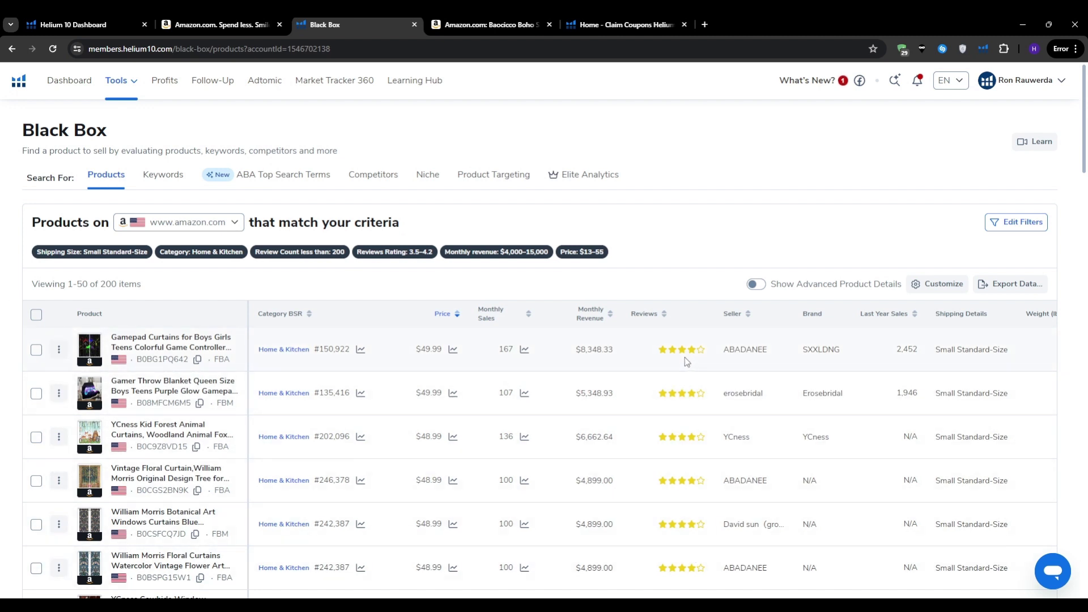
click(59, 349)
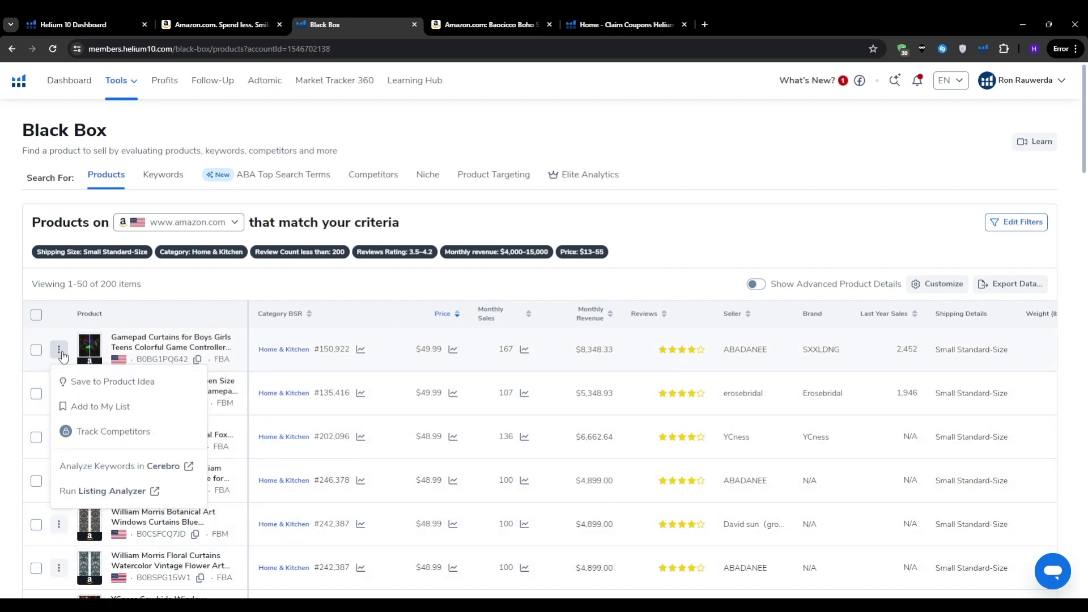
click(80, 399)
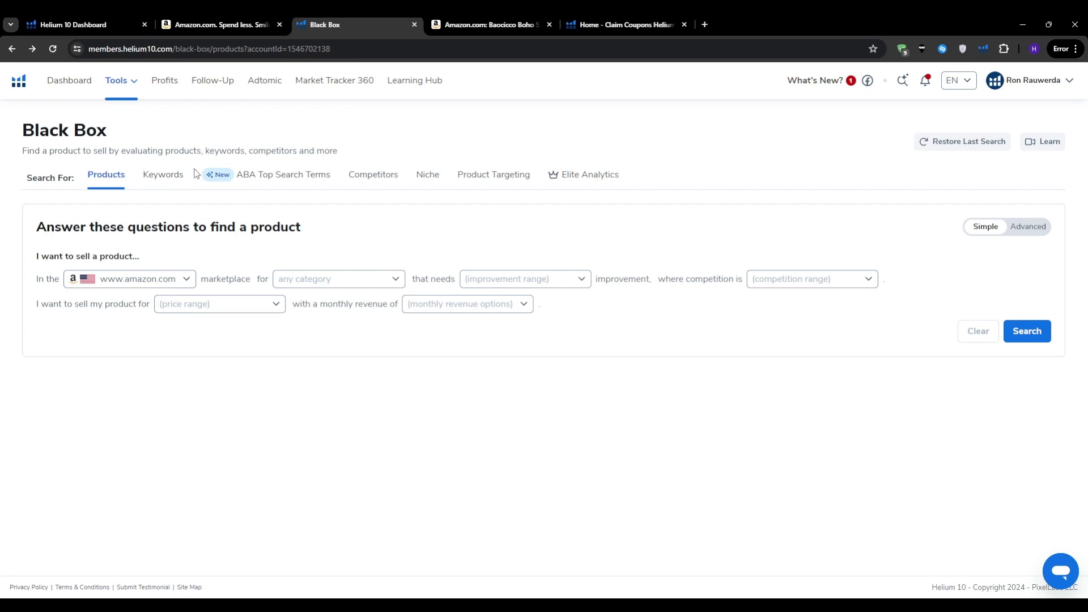
Open Magnet from the Keyword Research tools and get keyword suggestions for the seed 'dog toys'.
click(125, 94)
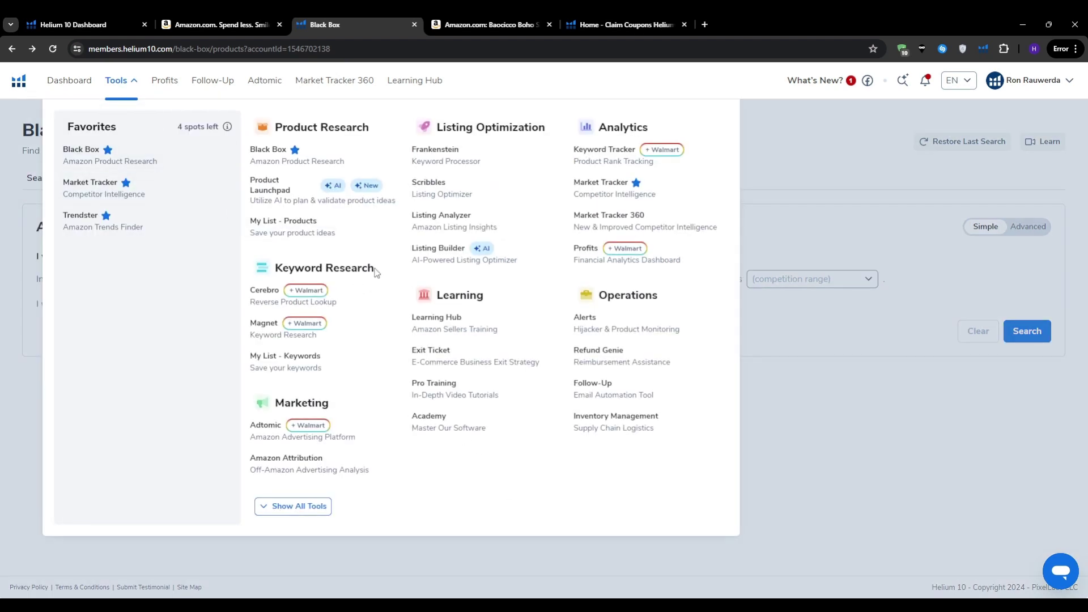
drag(376, 272, 272, 264)
click(316, 260)
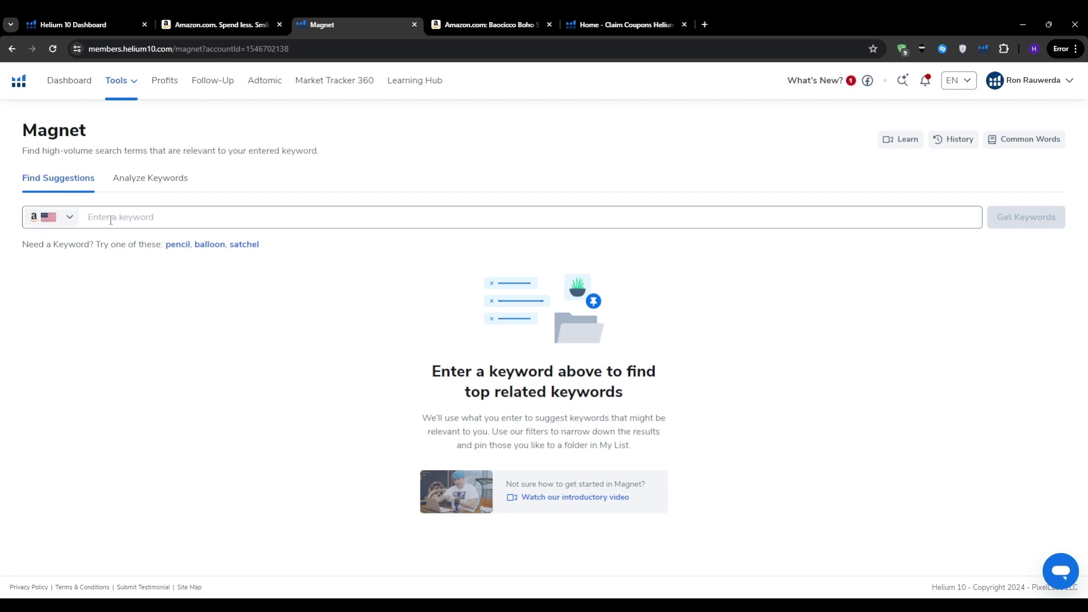
click(112, 219)
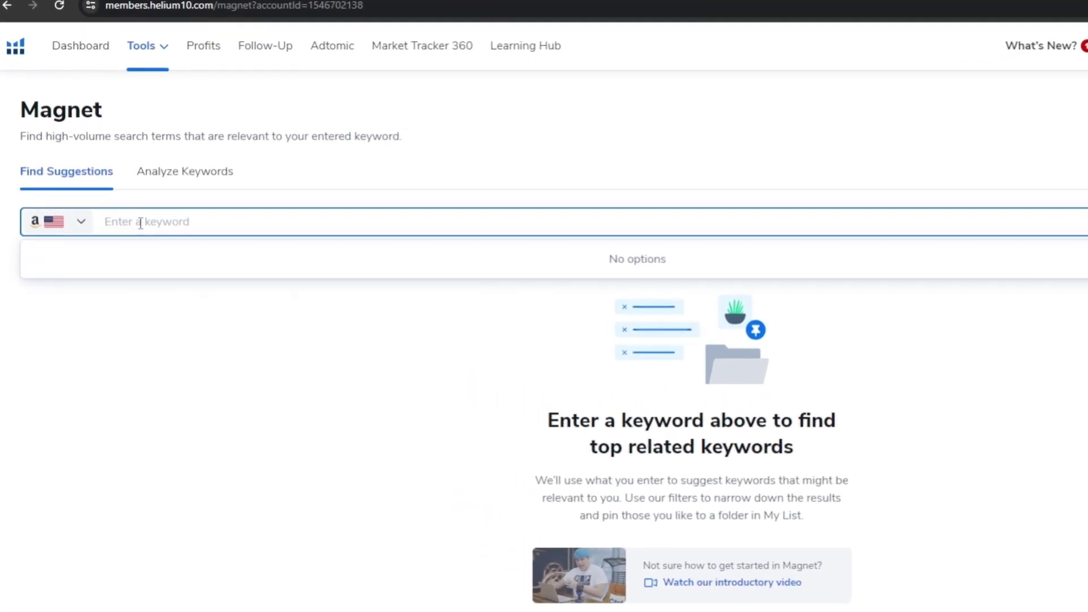
text(dog toy)
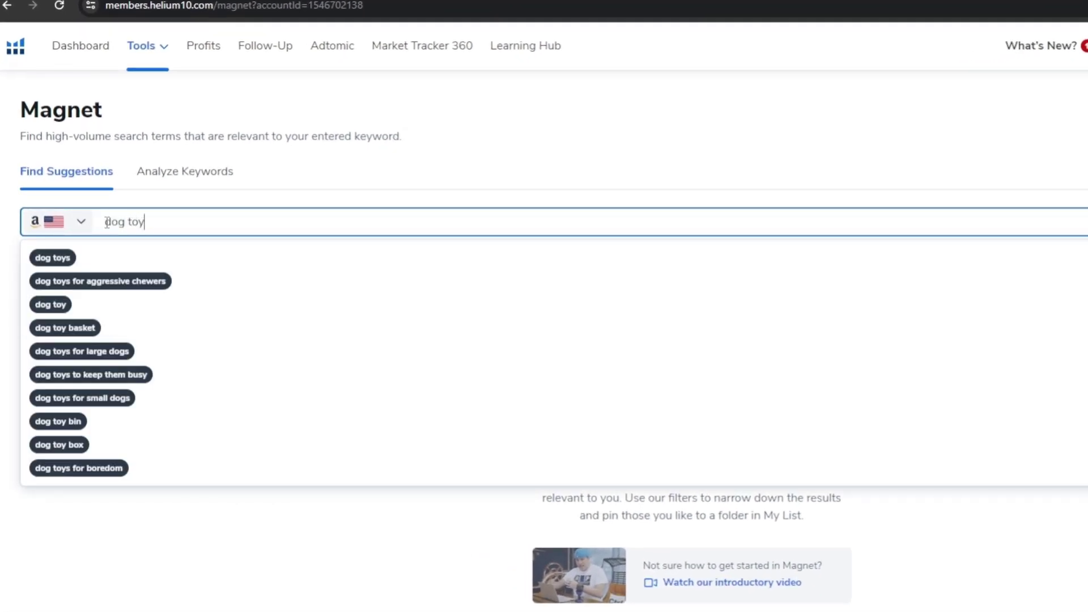
click(129, 254)
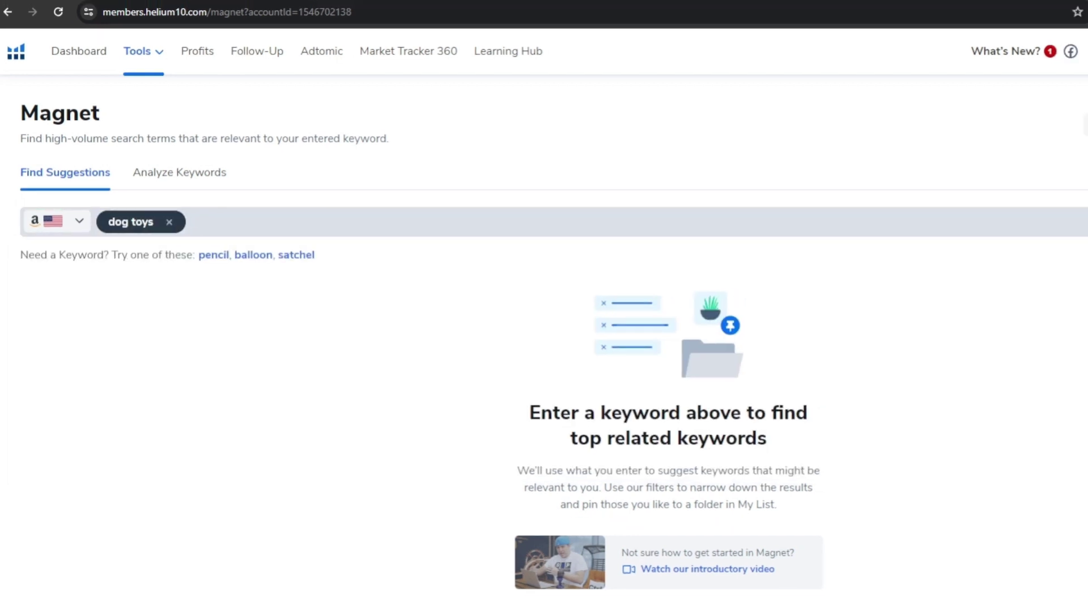
click(1027, 217)
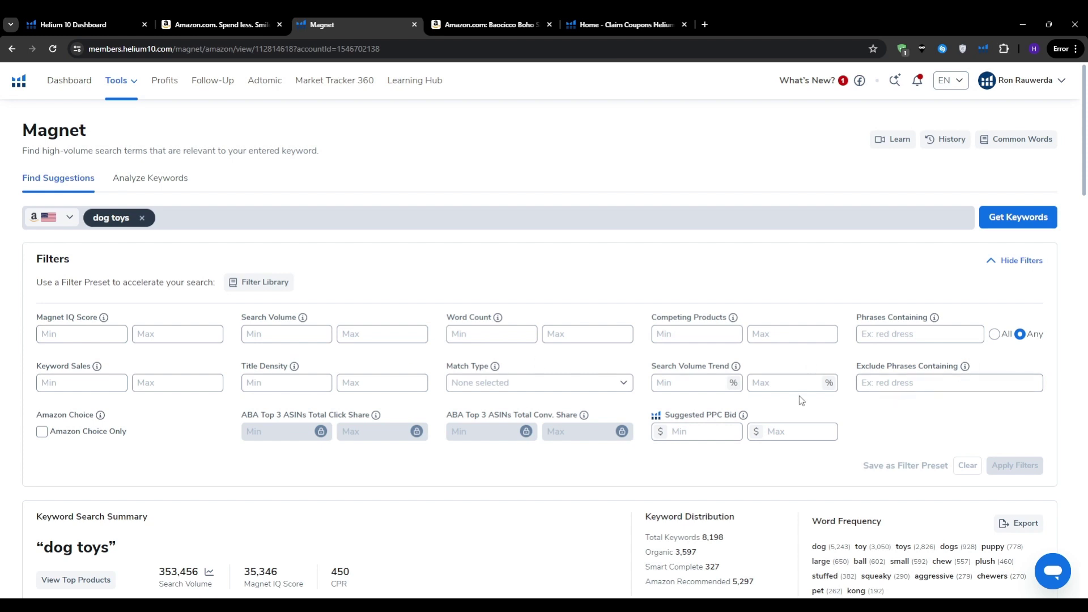
Point out the Search Volume and Word Count filters in Magnet.
drag(241, 317, 301, 300)
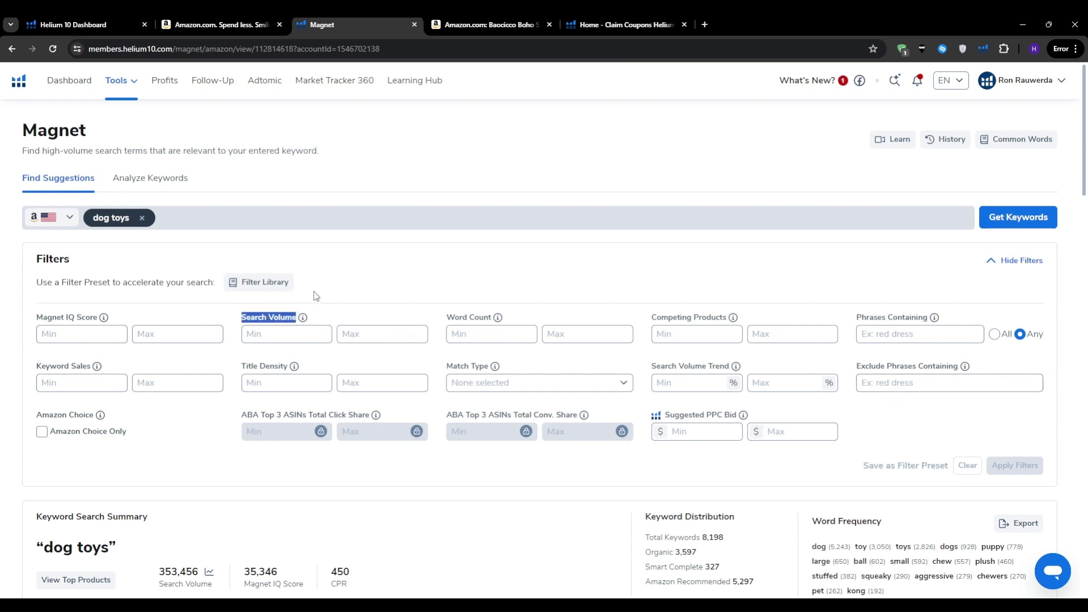
click(314, 294)
drag(446, 318, 491, 318)
click(396, 313)
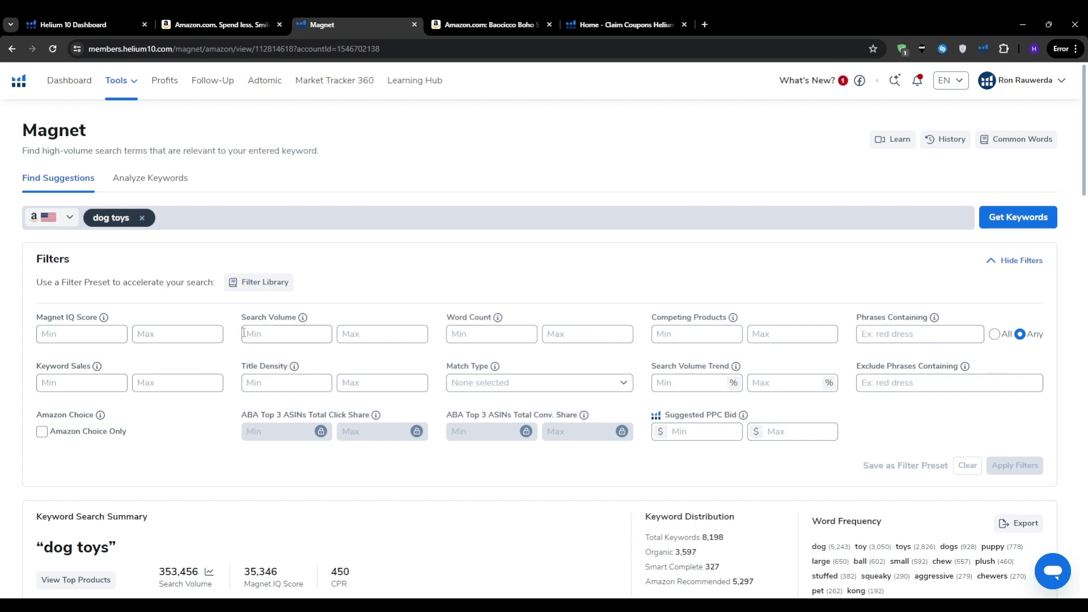
Enter a Search Volume range of 500 minimum to 4000 maximum.
mouse_move(304, 321)
click(295, 342)
text(500)
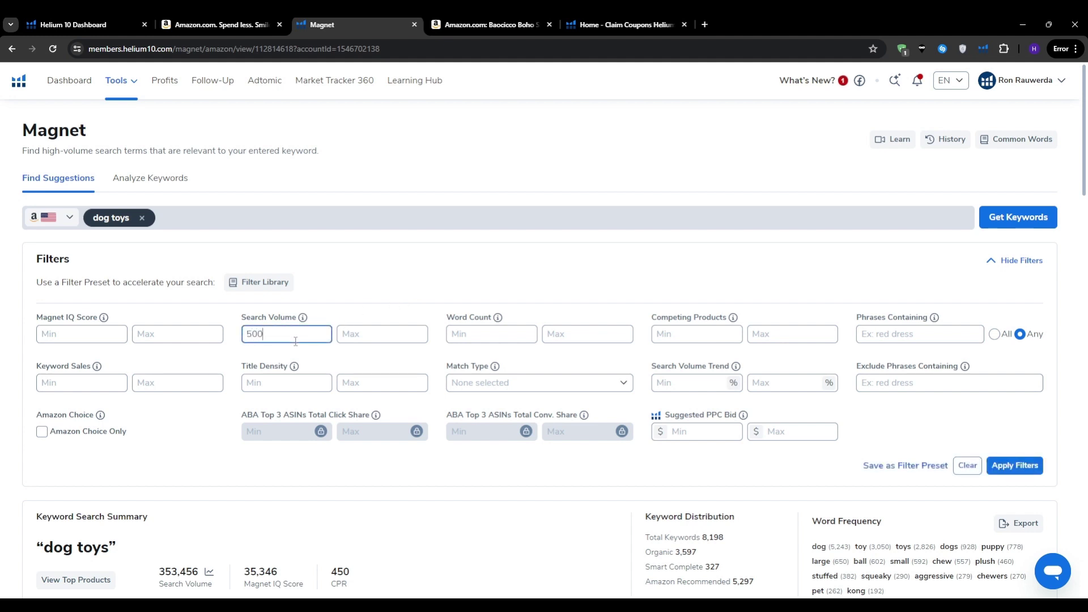
click(383, 332)
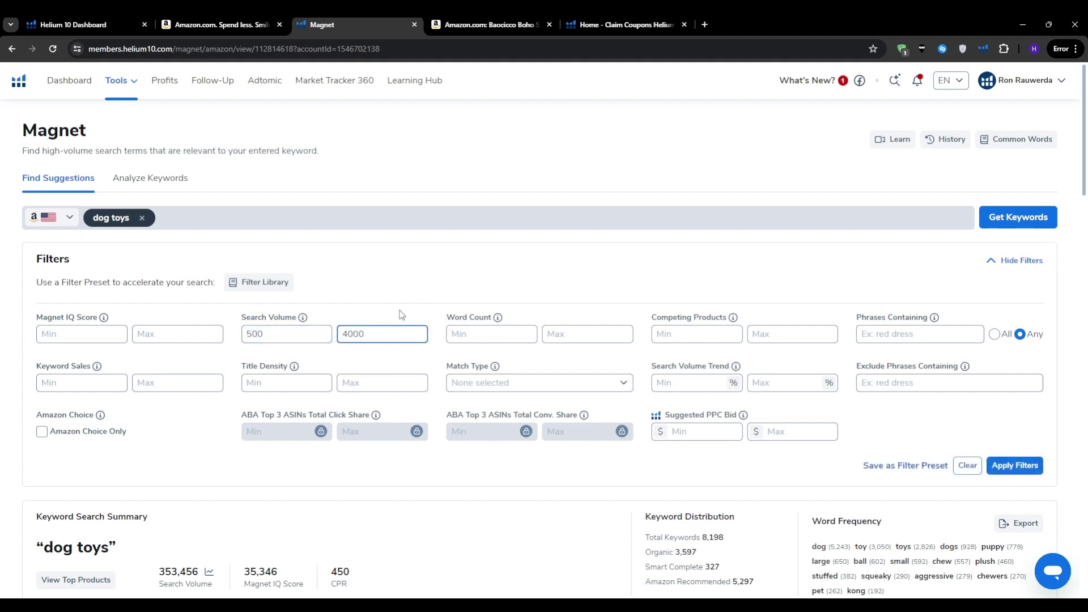
click(399, 316)
Point out the Word Count filter and its info icon.
drag(446, 320, 493, 321)
click(495, 311)
mouse_move(496, 321)
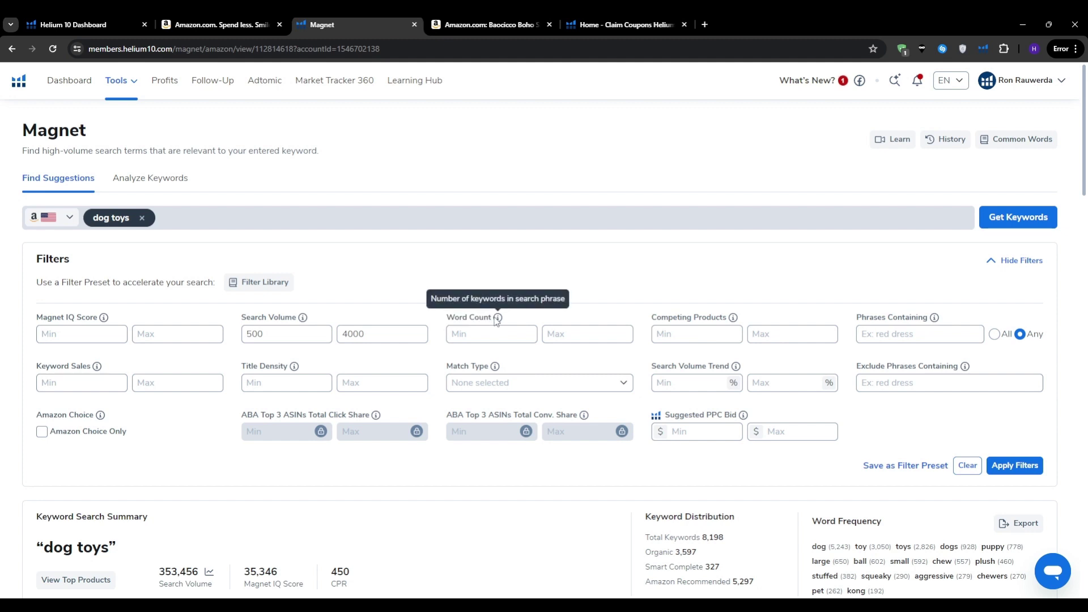
scroll(490, 281, down, 5)
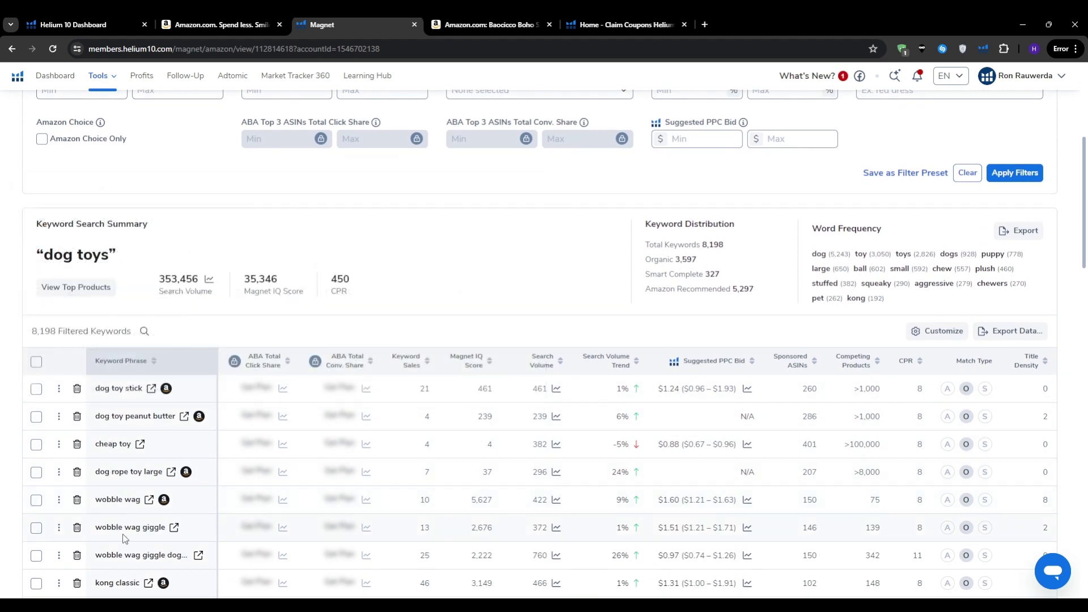
scroll(125, 543, down, 3)
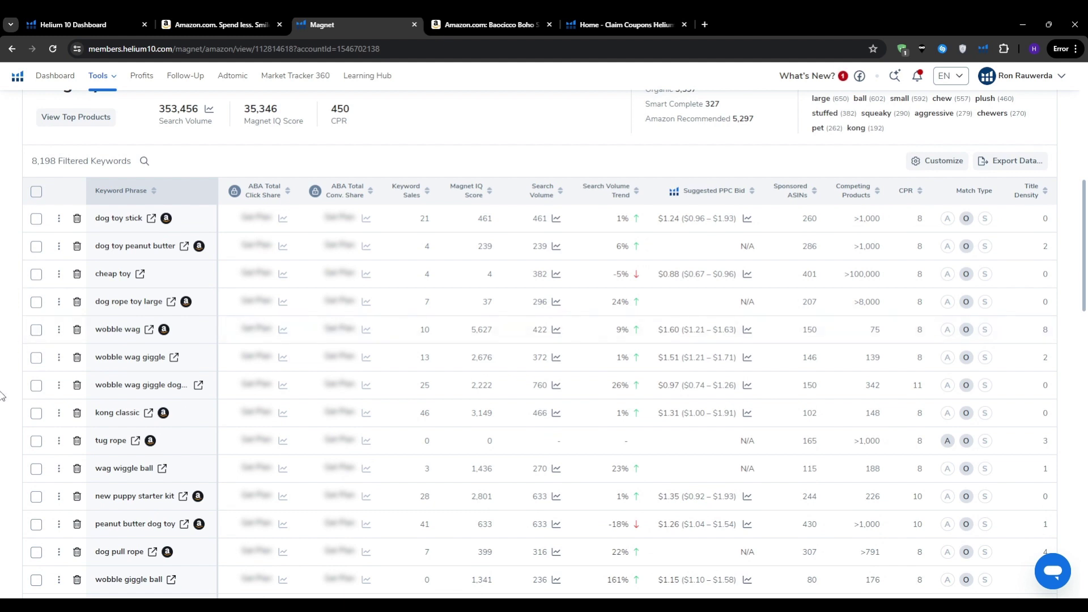
scroll(3, 395, up, 1)
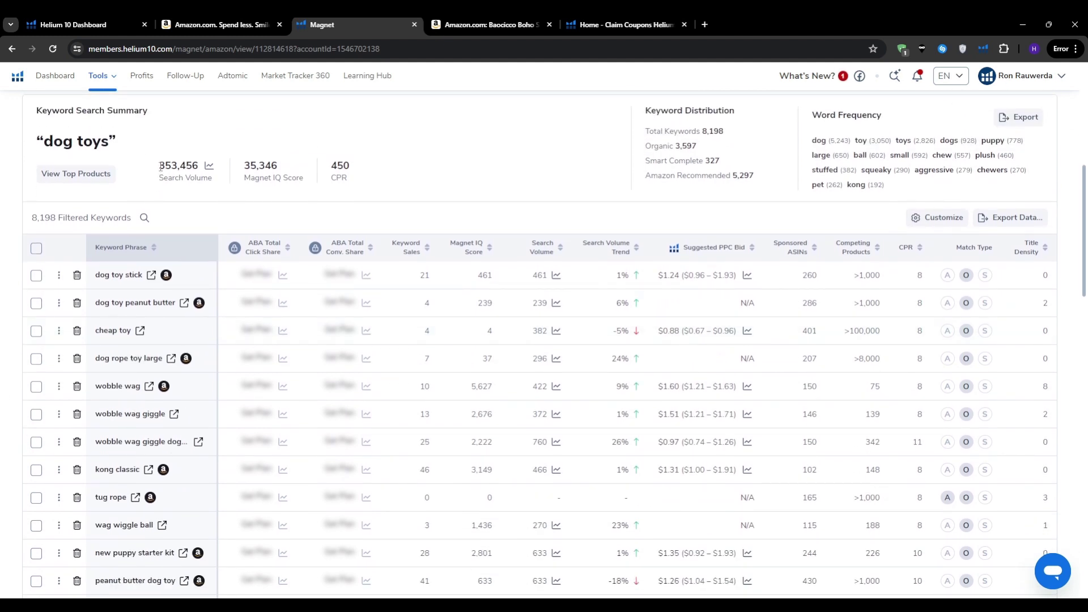
drag(158, 166, 199, 165)
click(167, 199)
scroll(3, 369, down, 5)
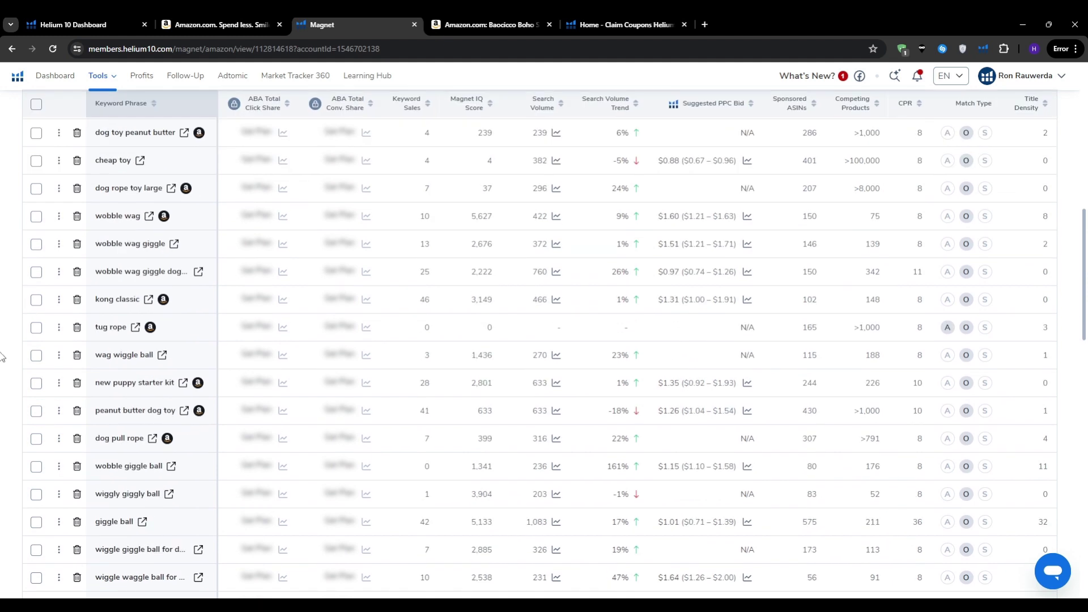
scroll(3, 372, down, 2)
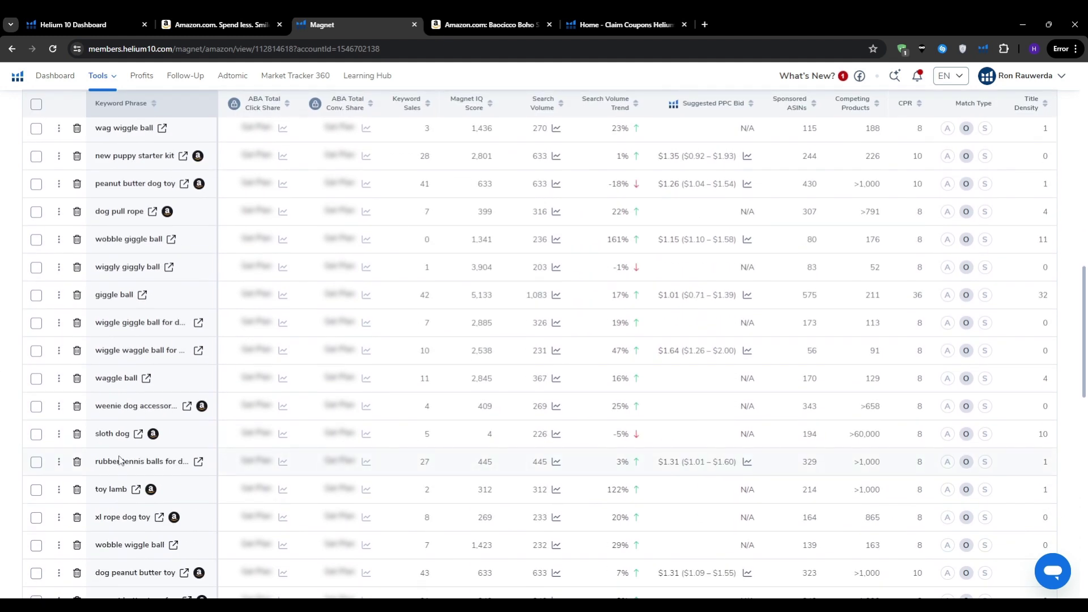
mouse_move(118, 457)
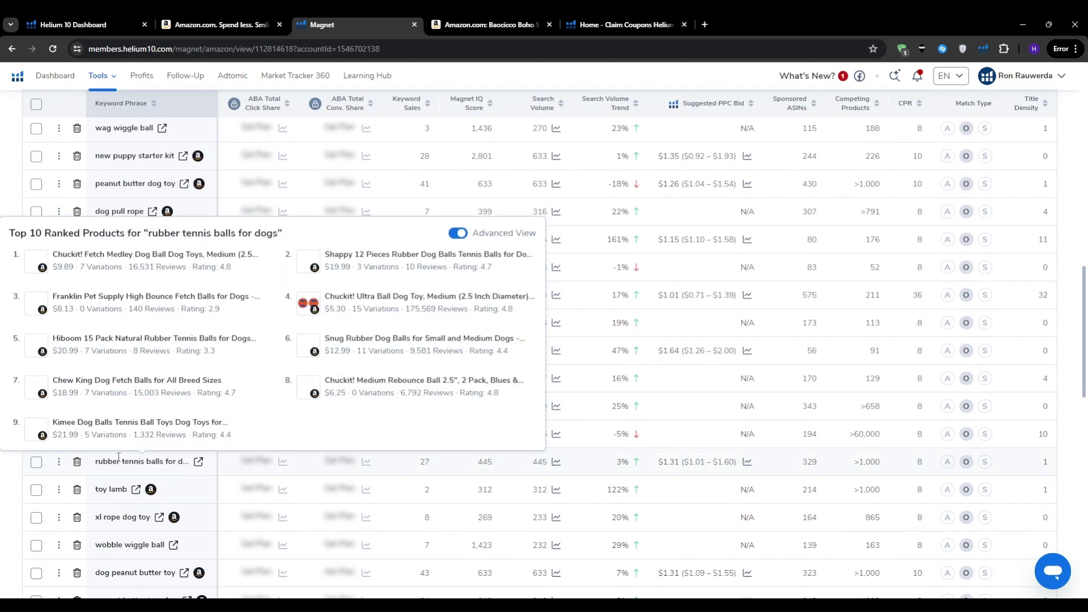
scroll(5, 516, down, 5)
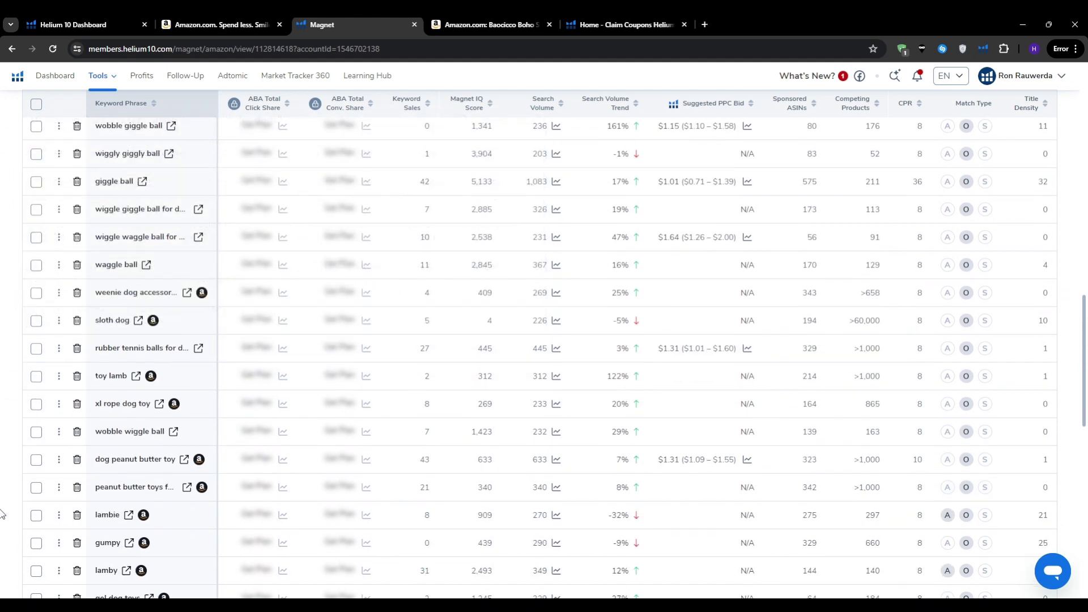
scroll(2, 532, down, 2)
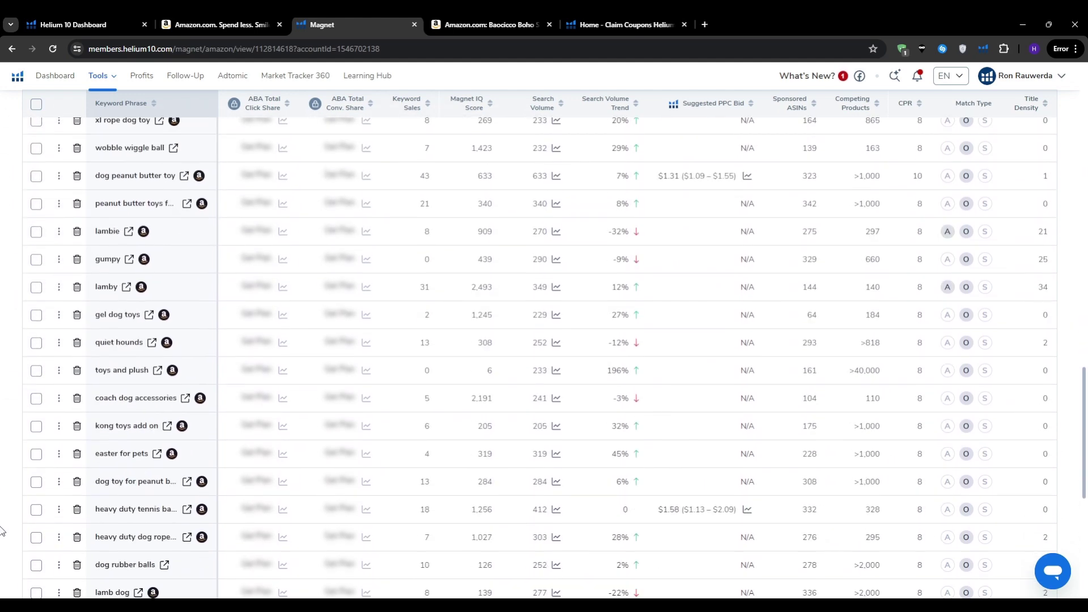
scroll(3, 531, up, 10)
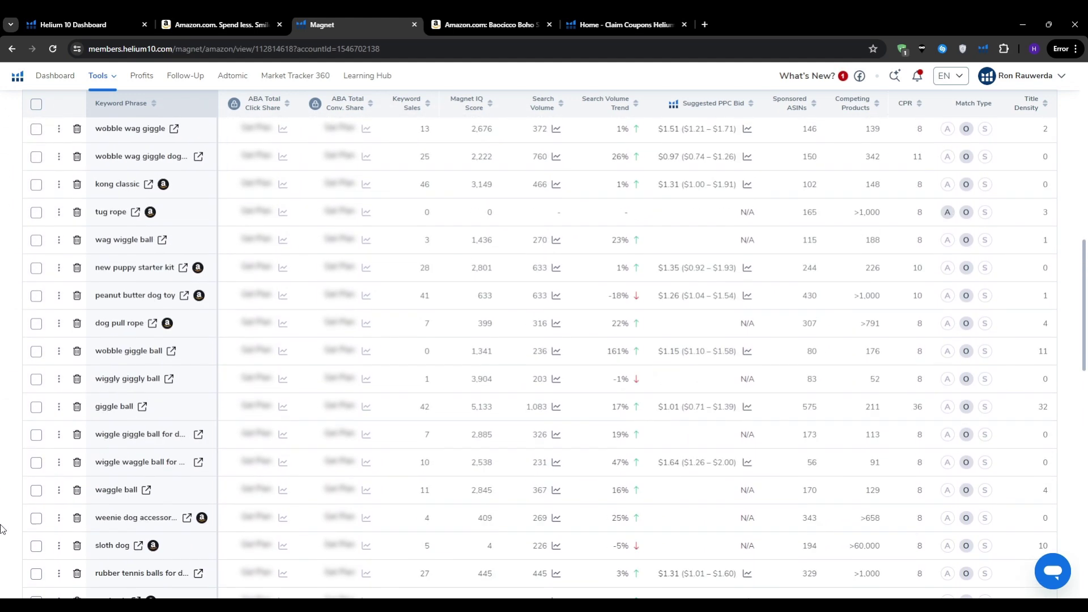
scroll(2, 531, up, 5)
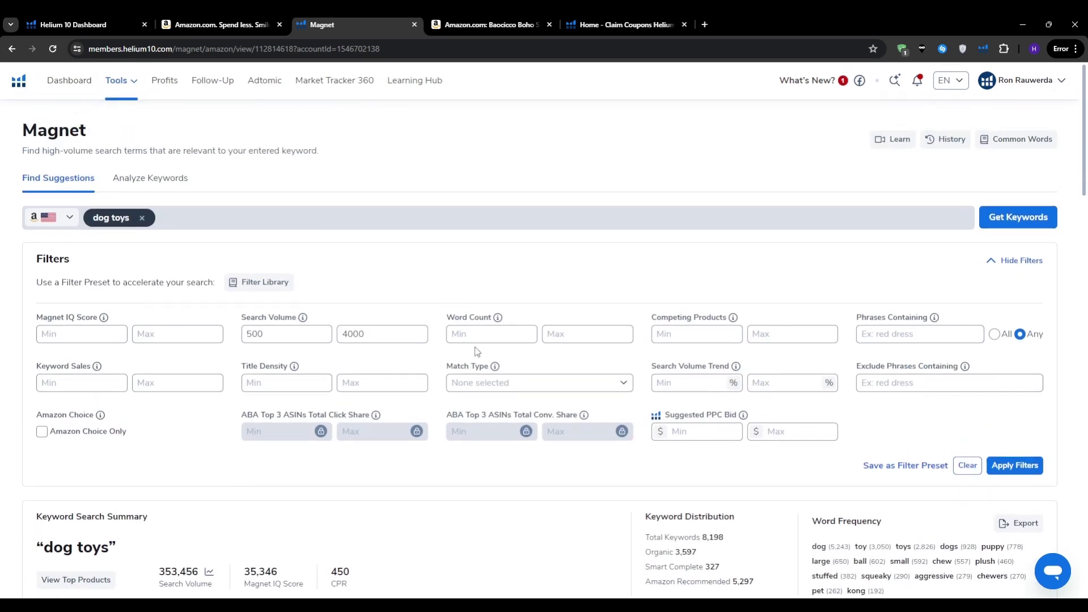
Set Word Count minimum to 3, apply the filters, and review the 517 filtered keywords.
click(481, 335)
text(3)
click(491, 268)
click(1001, 467)
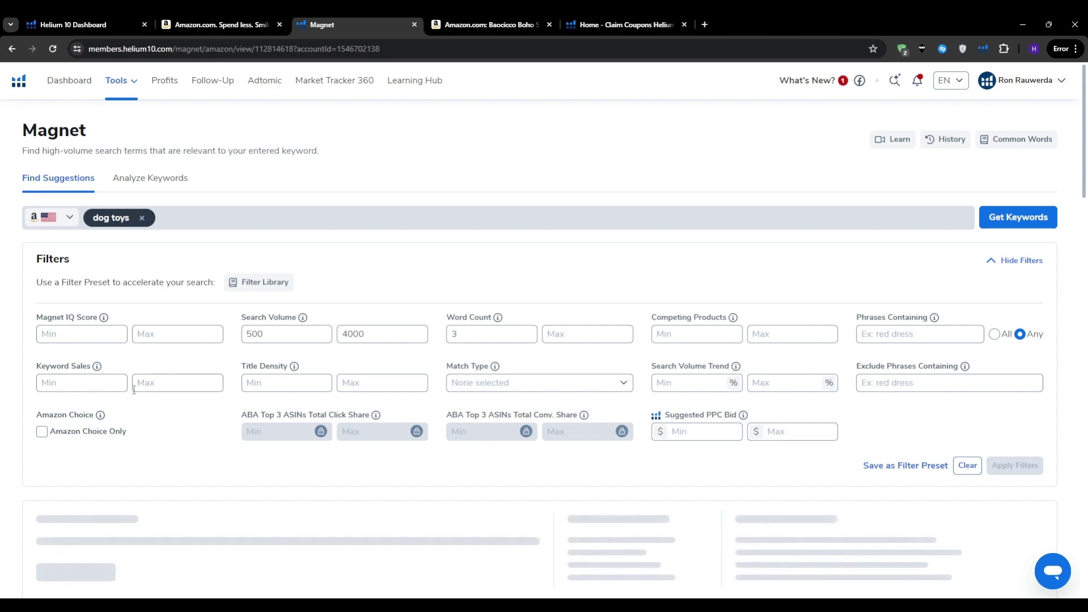
scroll(3, 380, down, 7)
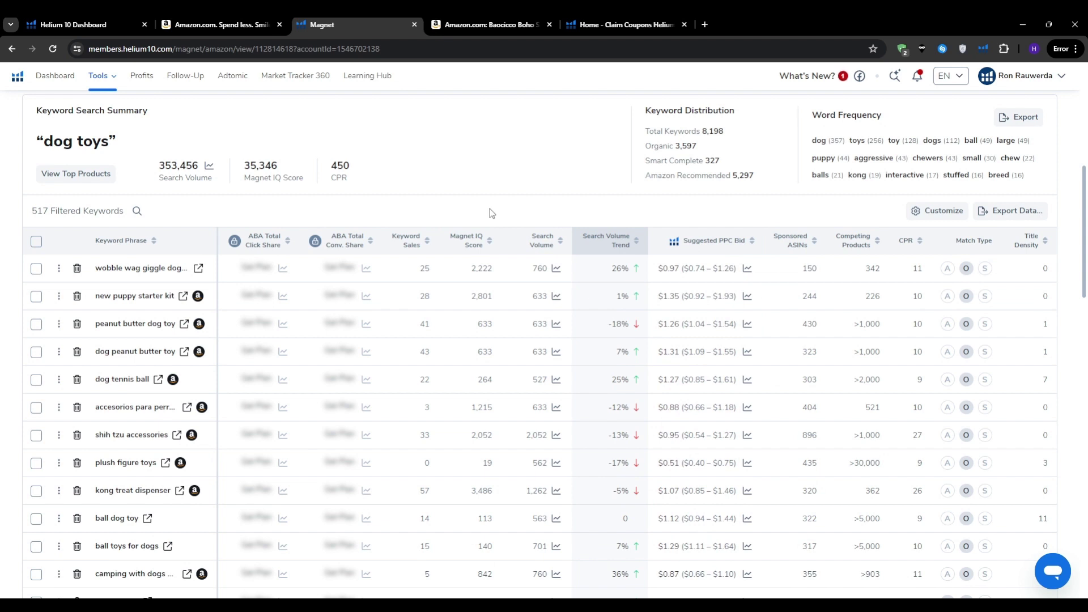
scroll(3, 275, down, 1)
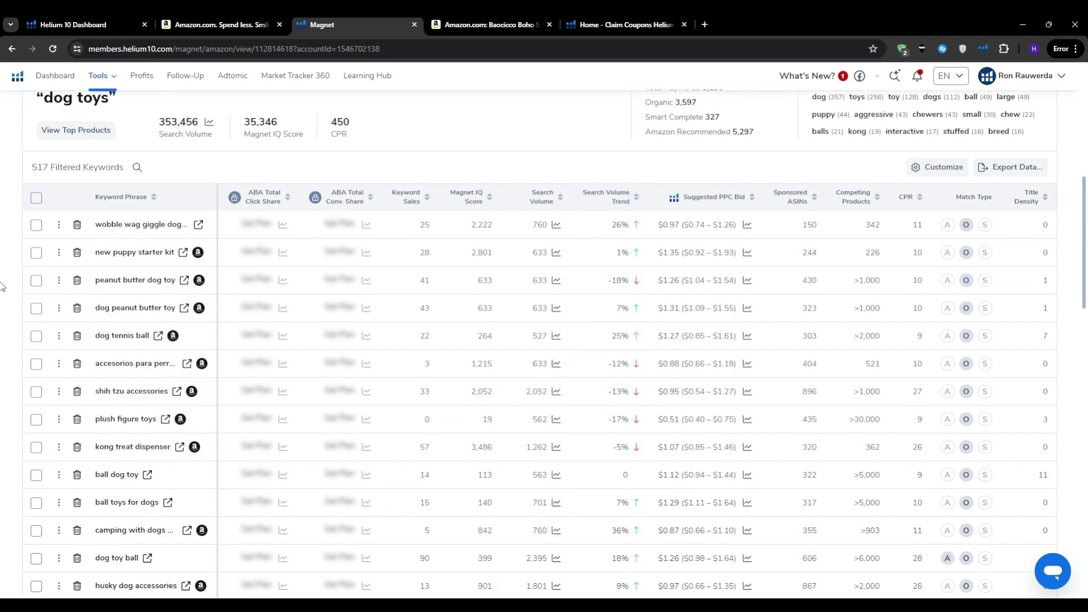
scroll(3, 286, down, 1)
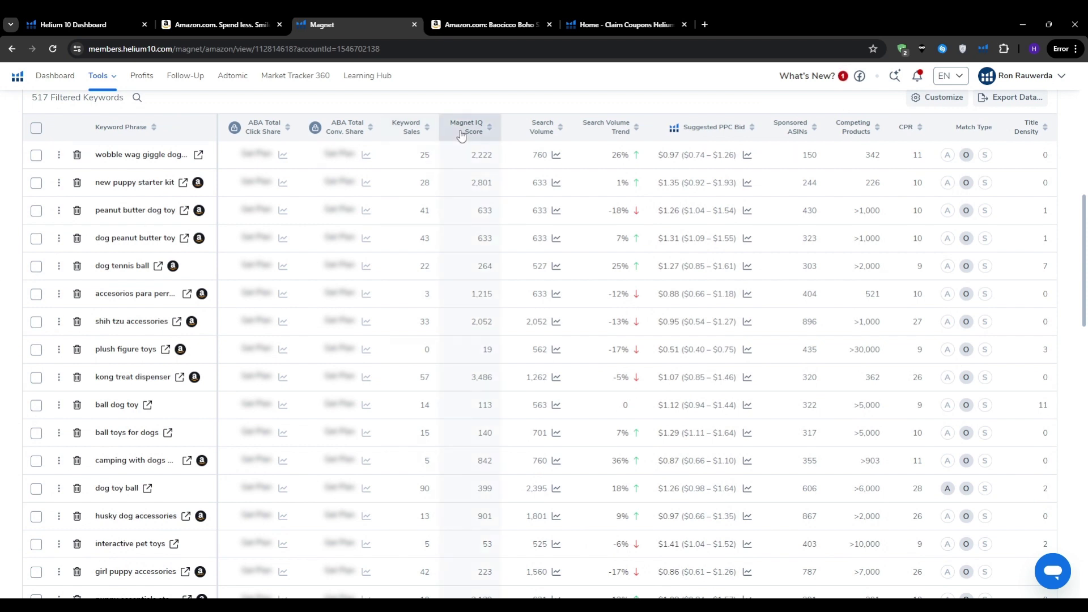
mouse_move(462, 137)
scroll(487, 405, down, 6)
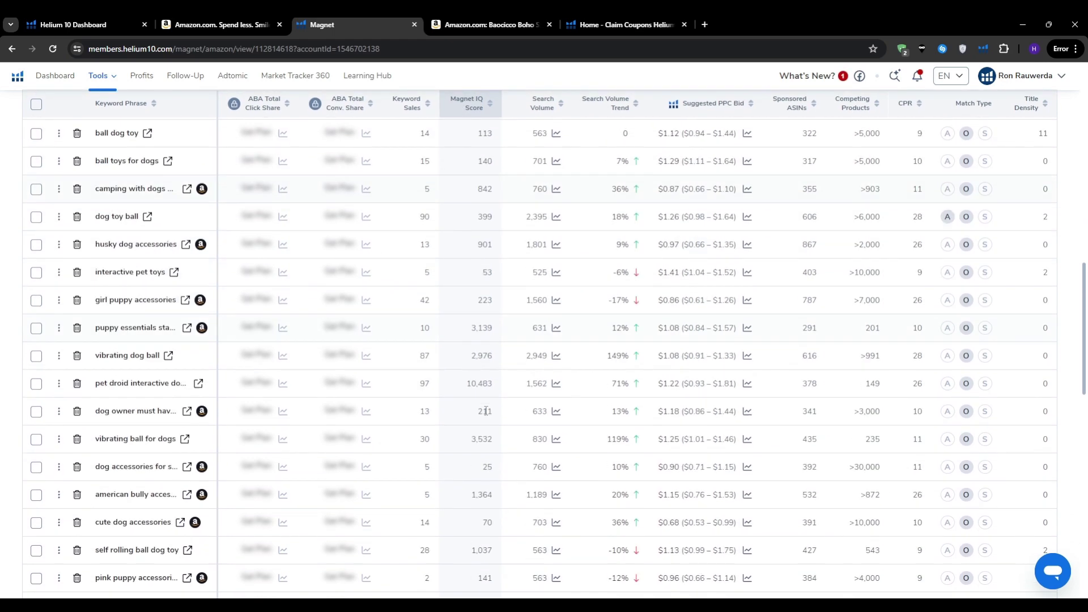
scroll(482, 421, up, 4)
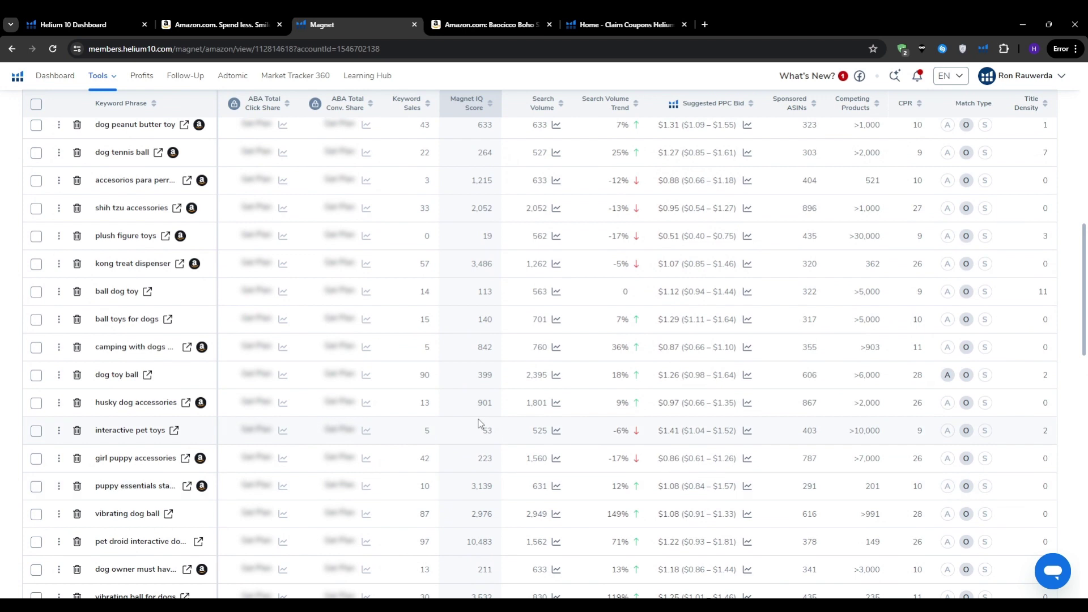
scroll(479, 424, down, 2)
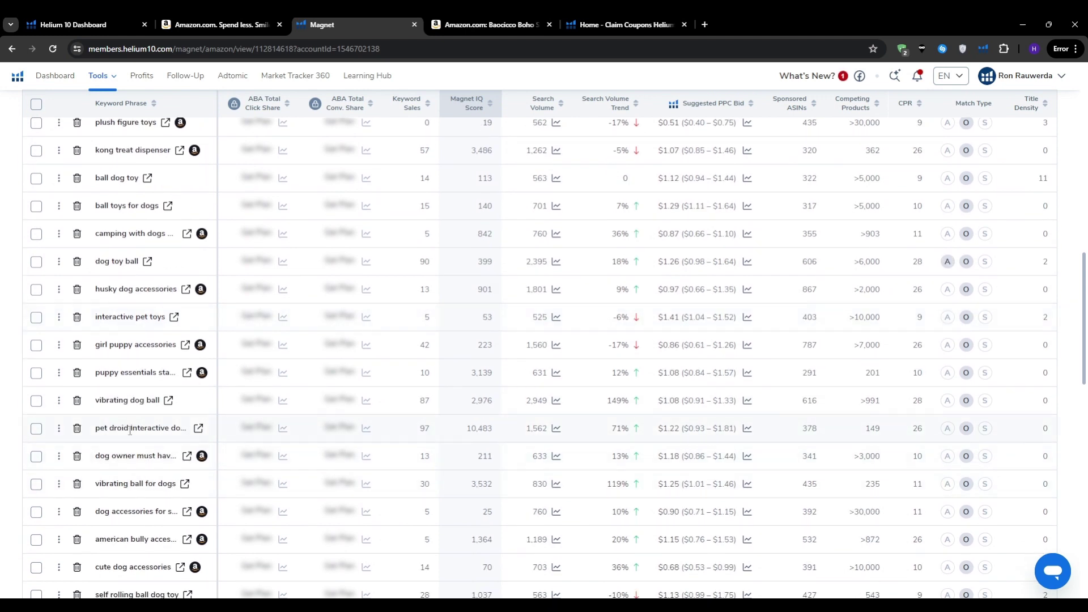
Go to the Cerebro reverse-ASIN tool from the Helium 10 tools menu.
mouse_move(130, 430)
click(59, 428)
click(98, 76)
click(337, 296)
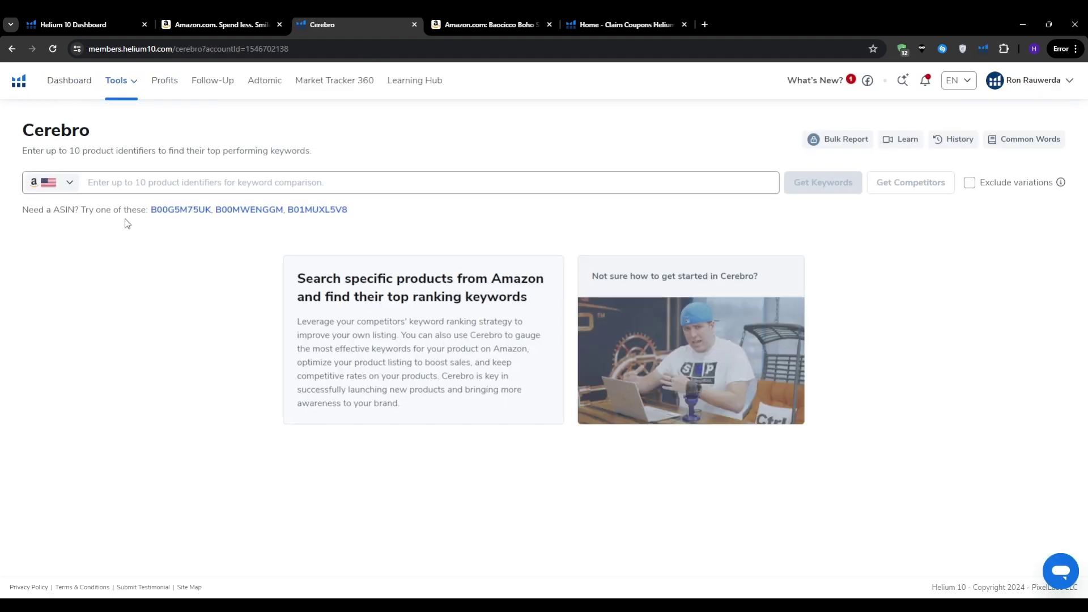
Highlight the ASIN prompt and switch to the Baocicco shower curtain Amazon tab.
double_click(64, 210)
click(82, 236)
key(ctrl+Tab)
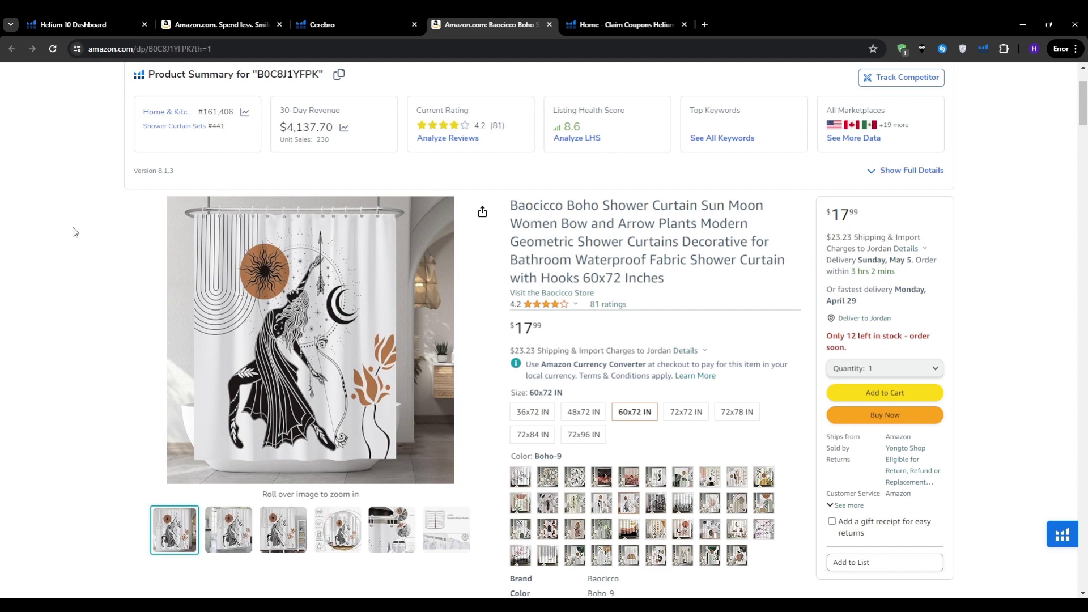
Find the listing's ASIN B0C8J1YFPK in product information and select it.
scroll(75, 232, up, 1)
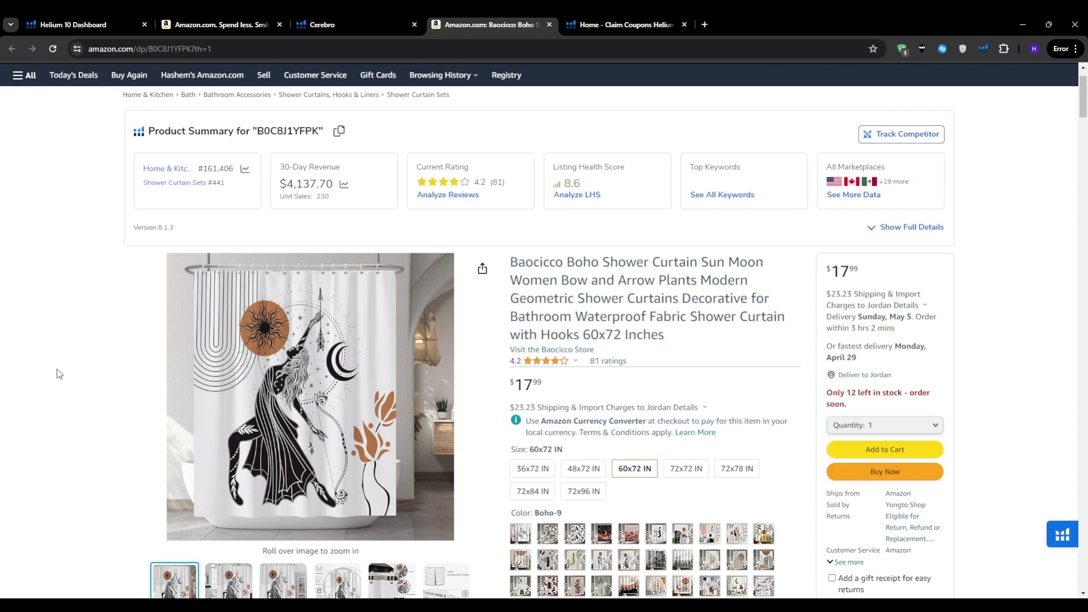
key(ctrl+f)
text(asi)
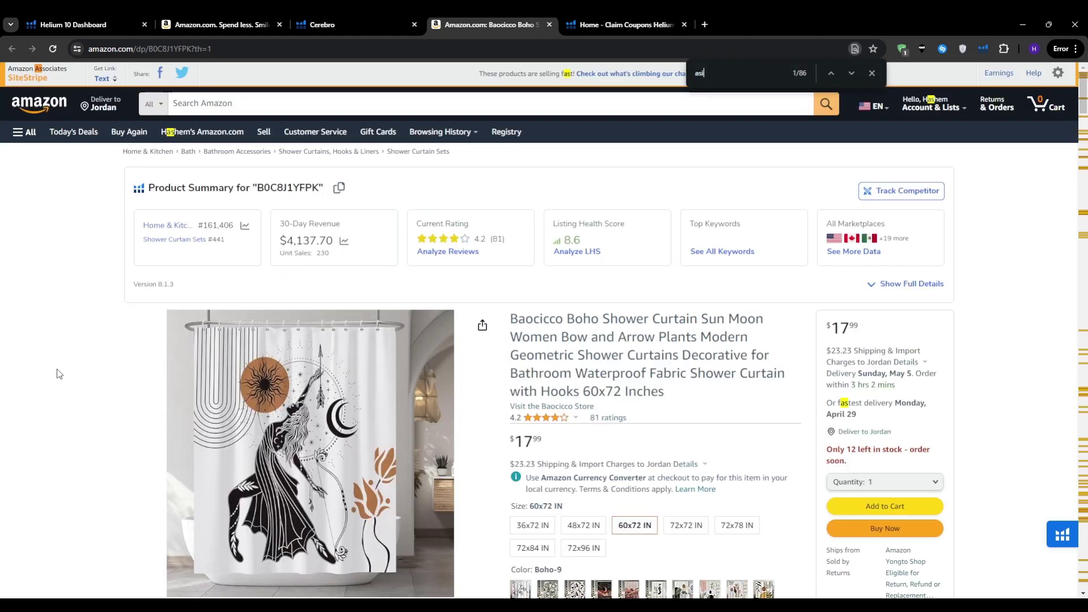
text(n)
key(Return)
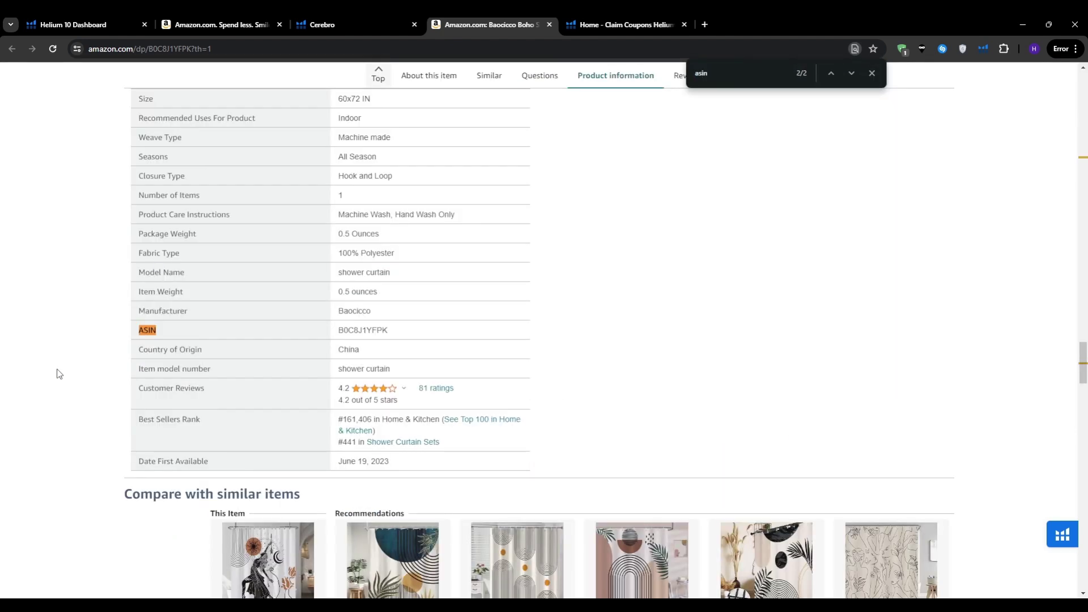
key(Escape)
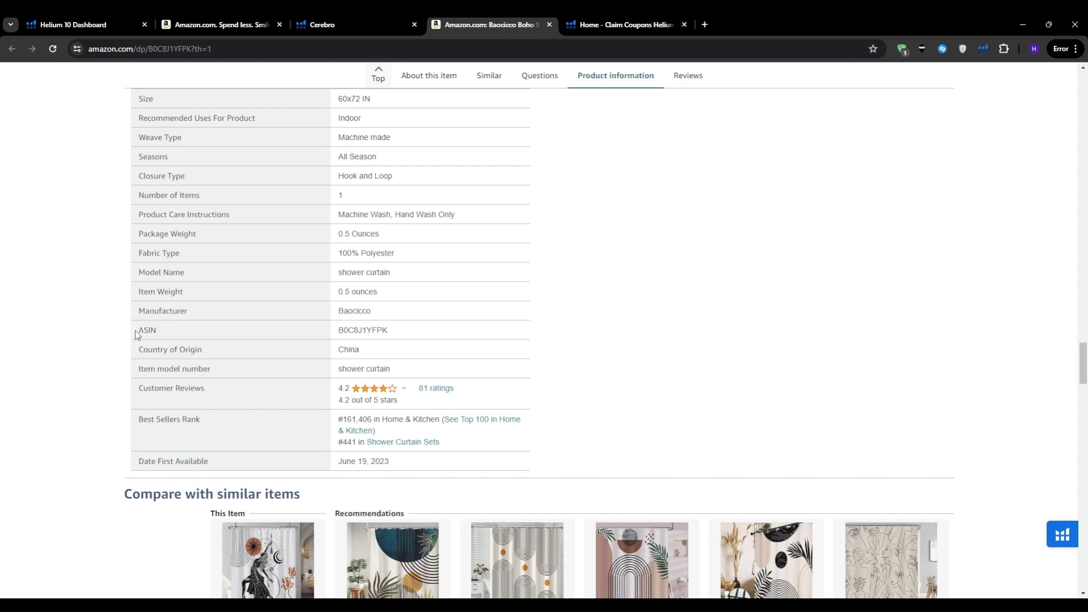
drag(139, 335, 454, 338)
click(454, 338)
double_click(362, 328)
key(ctrl+c)
click(424, 341)
Select the Baocicco Boho shower curtain's product title to review it.
drag(1080, 356, 1084, 111)
drag(510, 175, 763, 248)
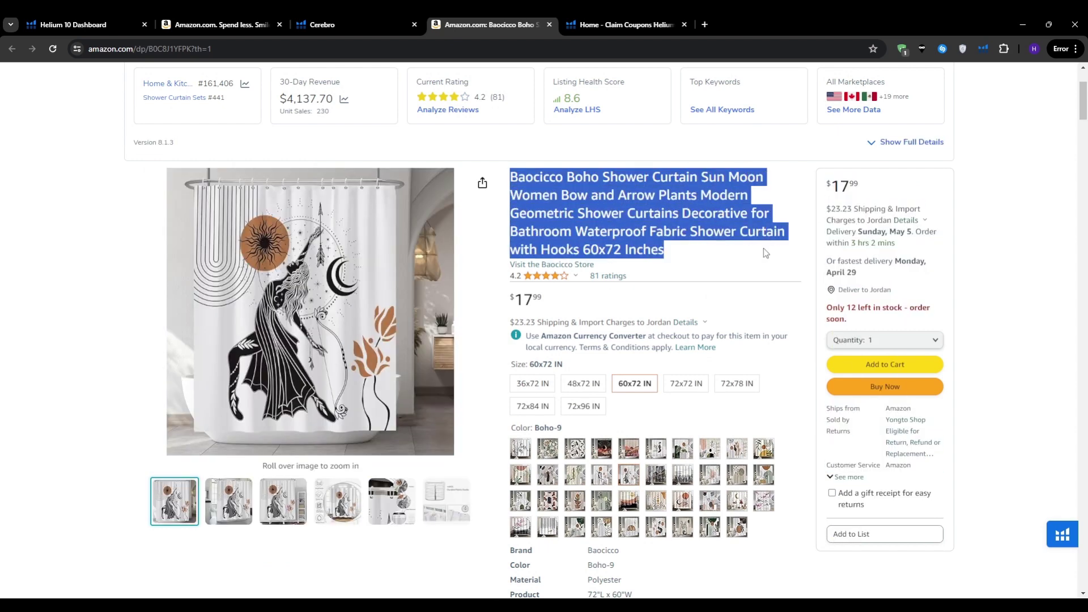
click(747, 249)
mouse_move(358, 307)
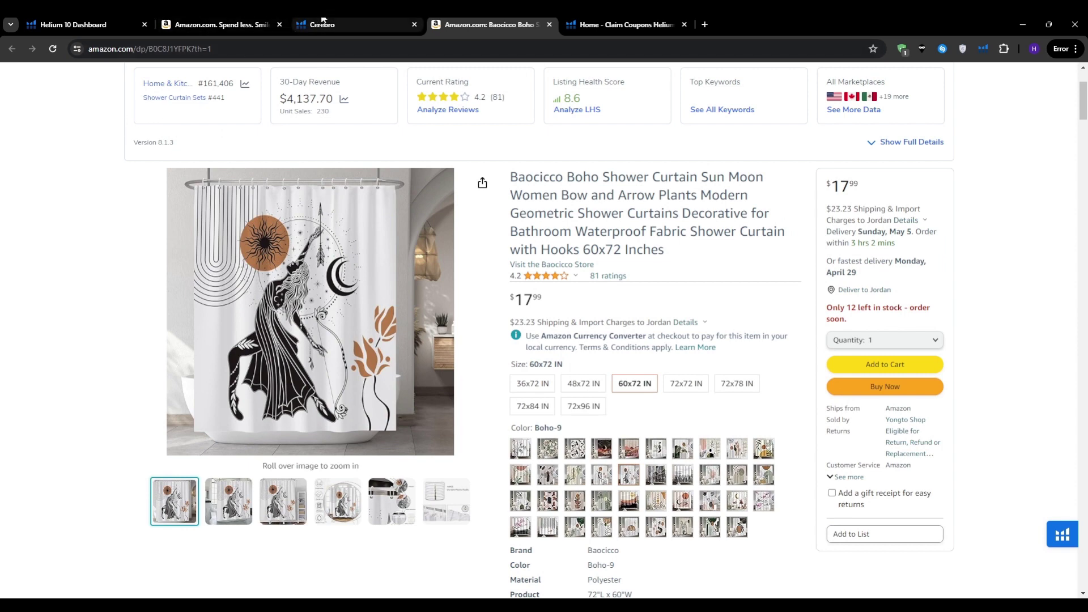
Paste ASIN B0C8J1YFPK into Cerebro and fetch its 1,819 ranking keywords.
click(340, 24)
click(209, 183)
key(ctrl+v)
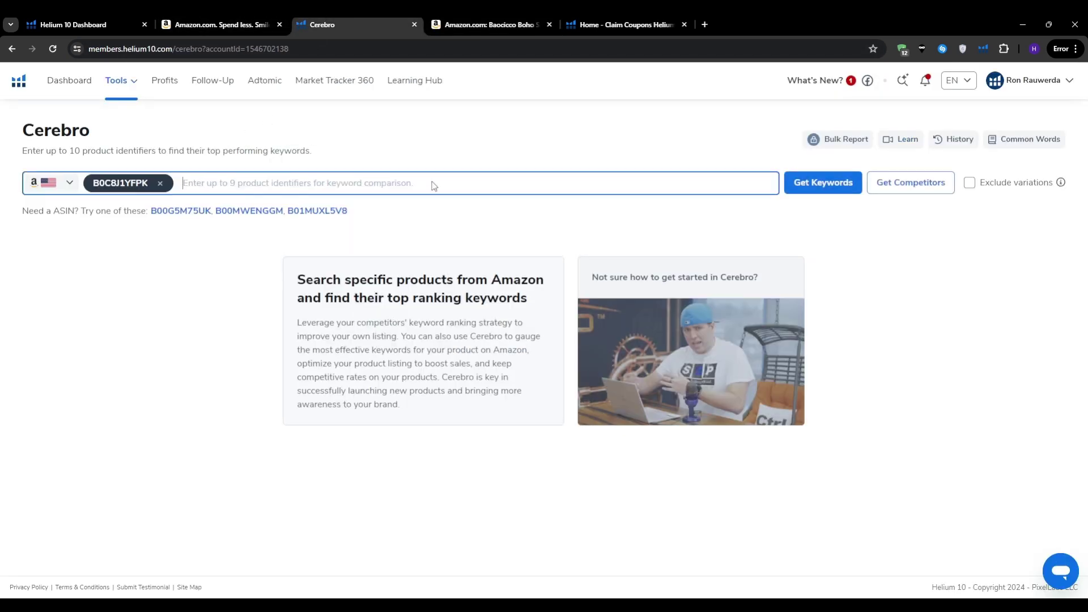
click(814, 183)
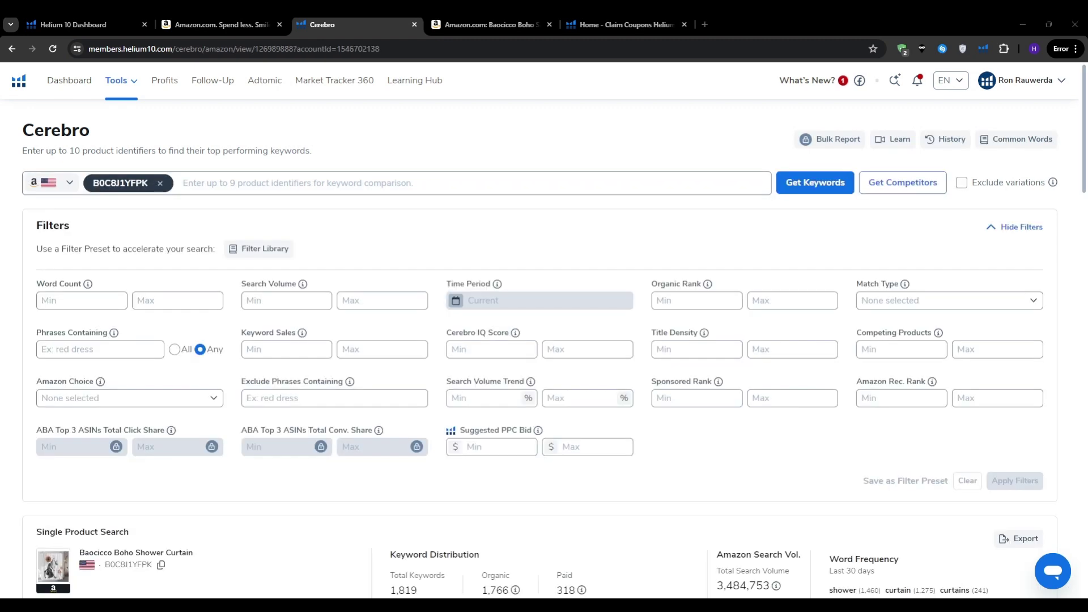
scroll(3, 404, down, 6)
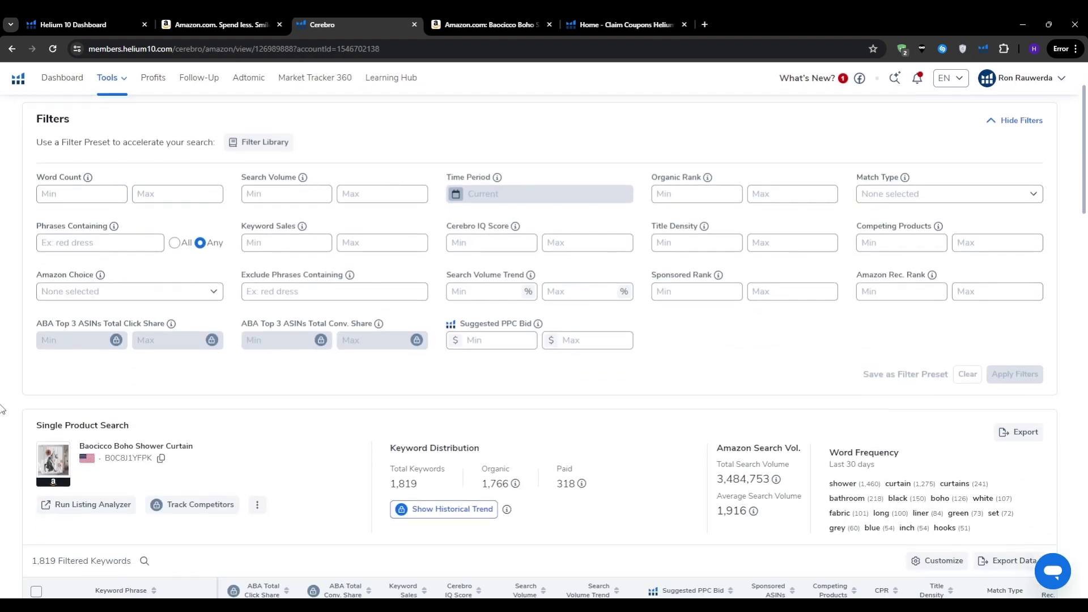
double_click(403, 240)
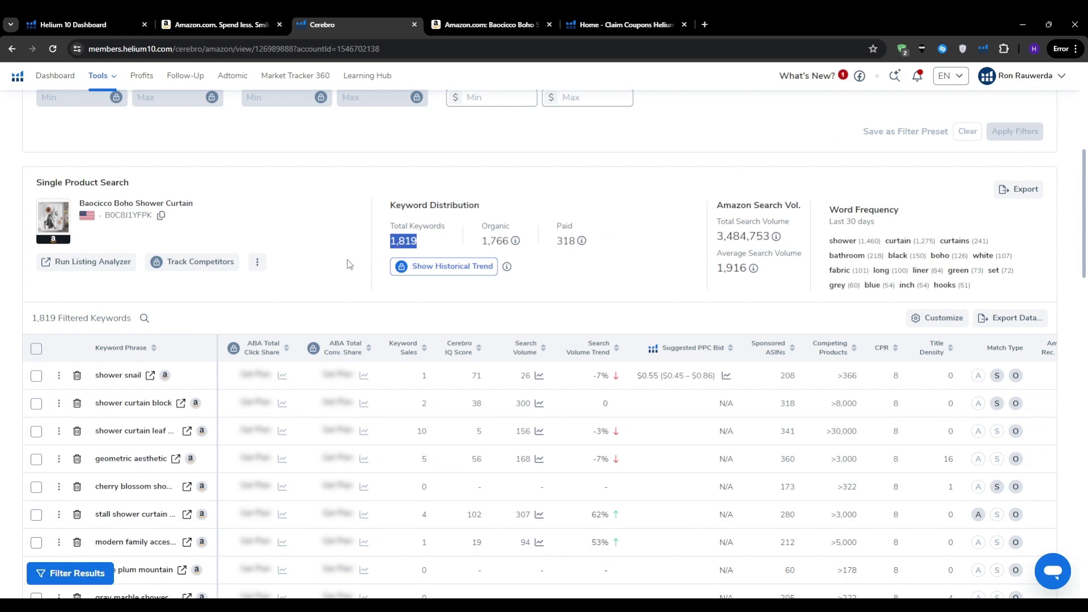
click(3, 275)
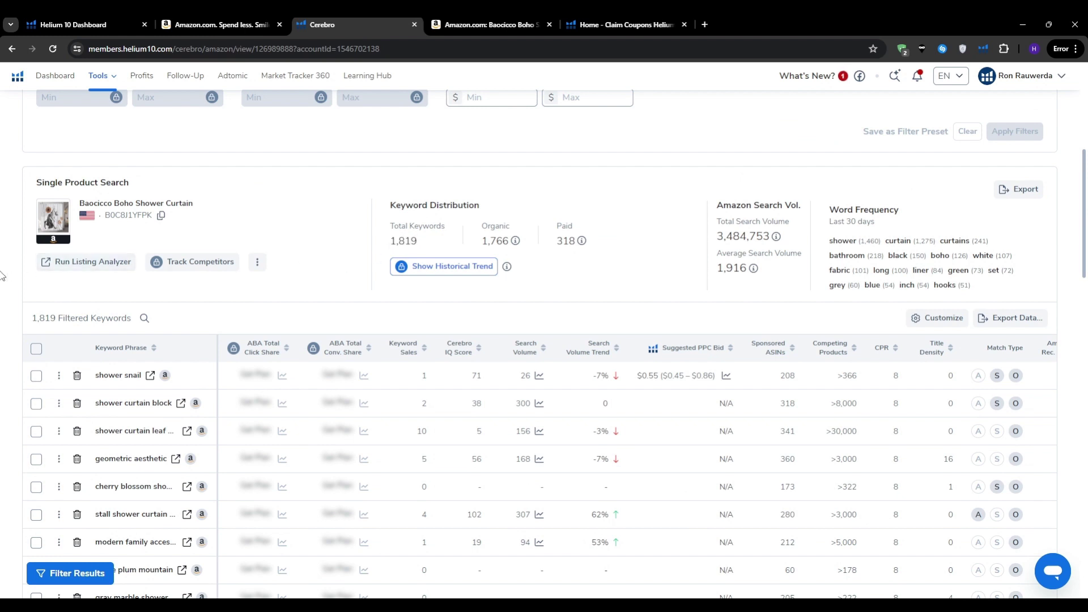
scroll(2, 276, down, 2)
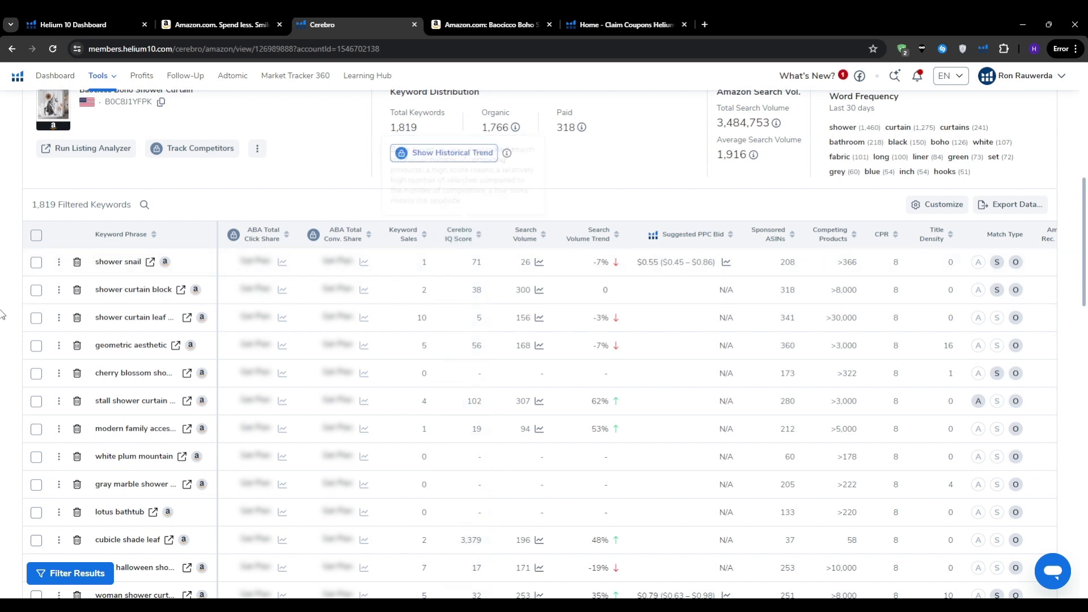
scroll(2, 315, down, 2)
scroll(3, 315, down, 2)
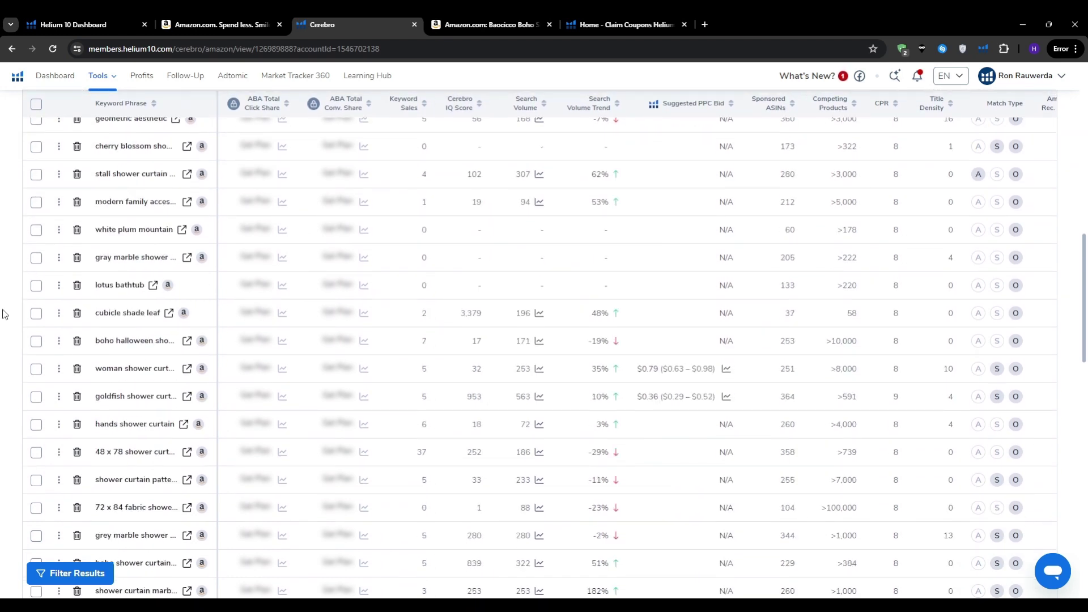
scroll(3, 315, up, 8)
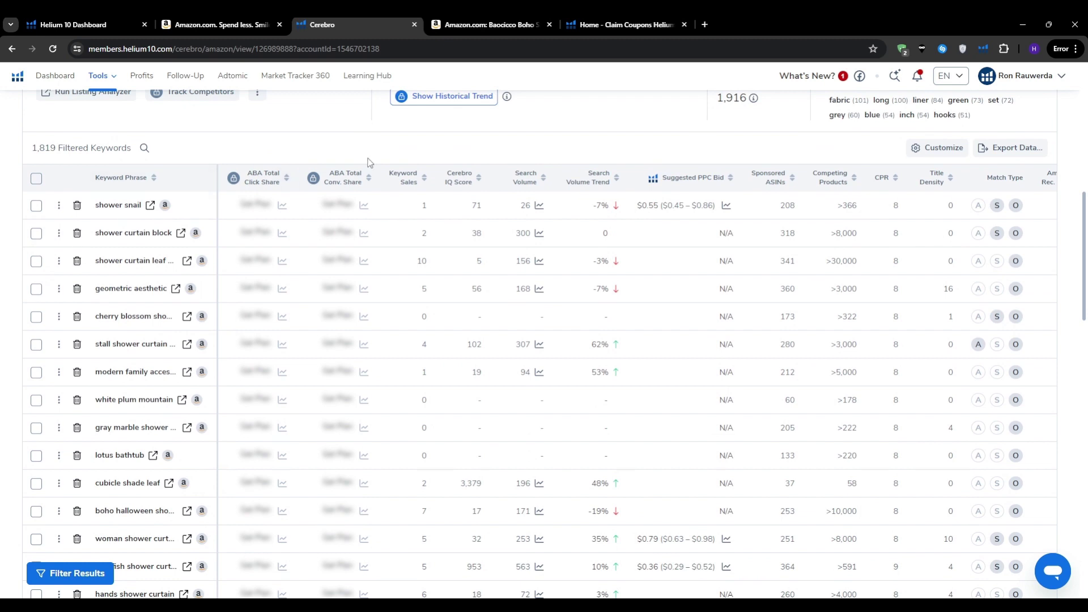
Sort the Search Volume column descending and scroll the rows, led by 'shower curtain' at 885,806.
click(513, 176)
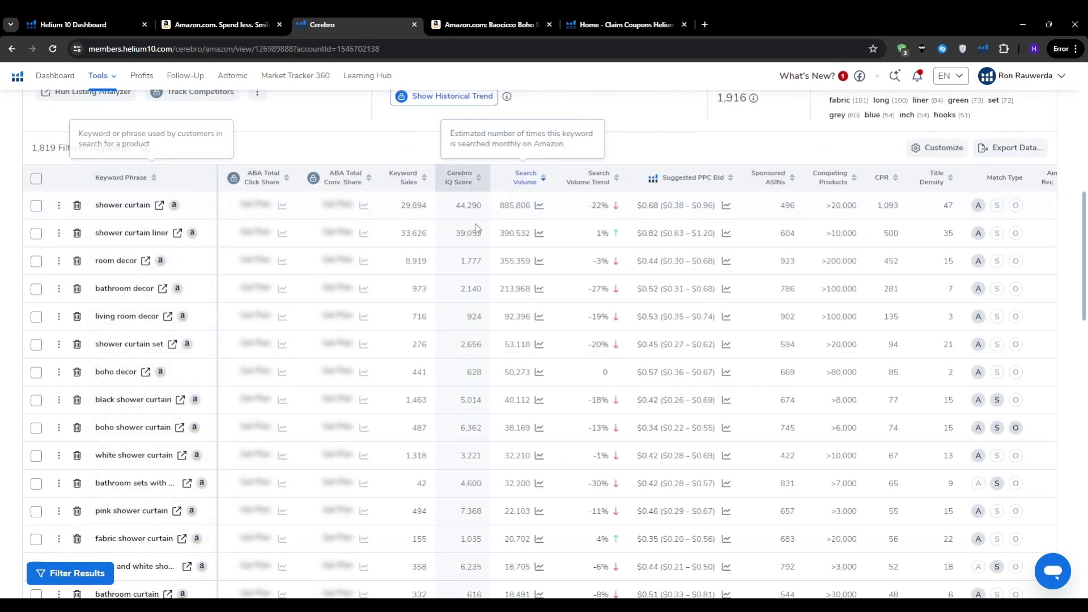
mouse_move(119, 206)
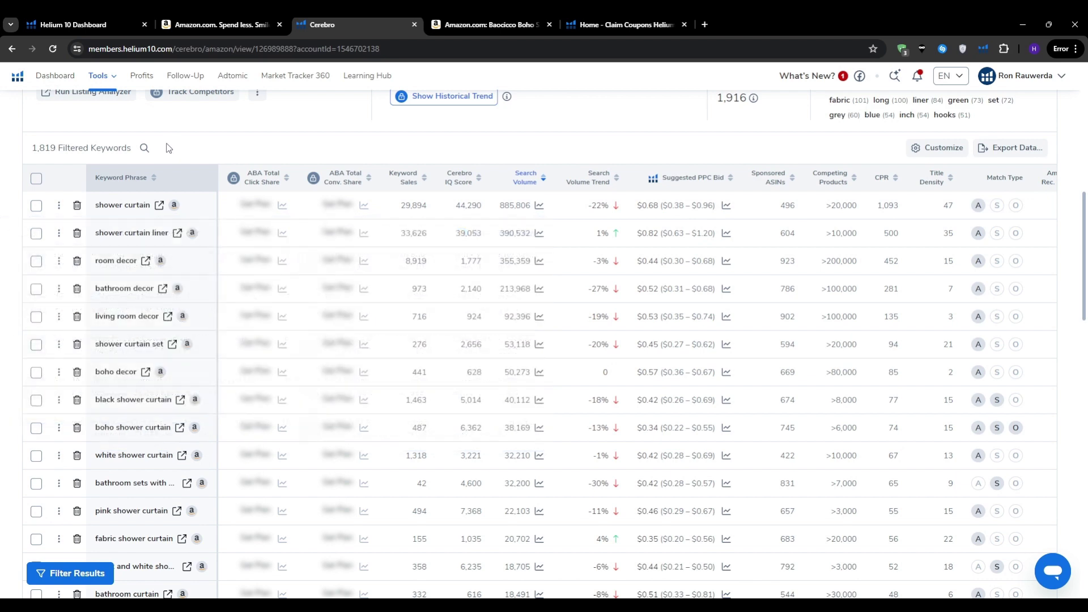
scroll(2, 246, down, 2)
scroll(3, 260, down, 3)
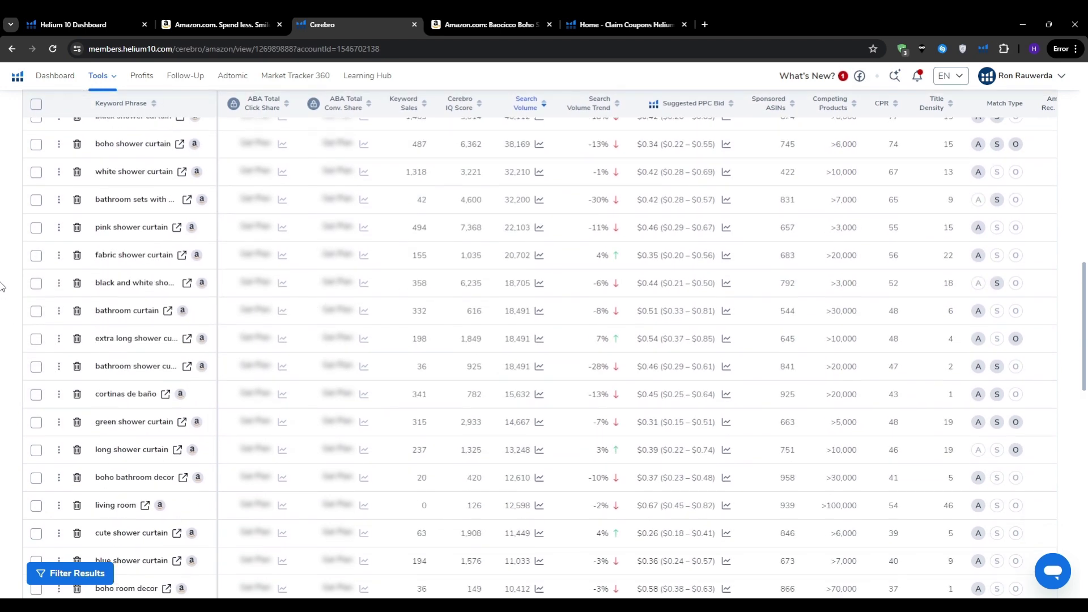
scroll(3, 286, up, 5)
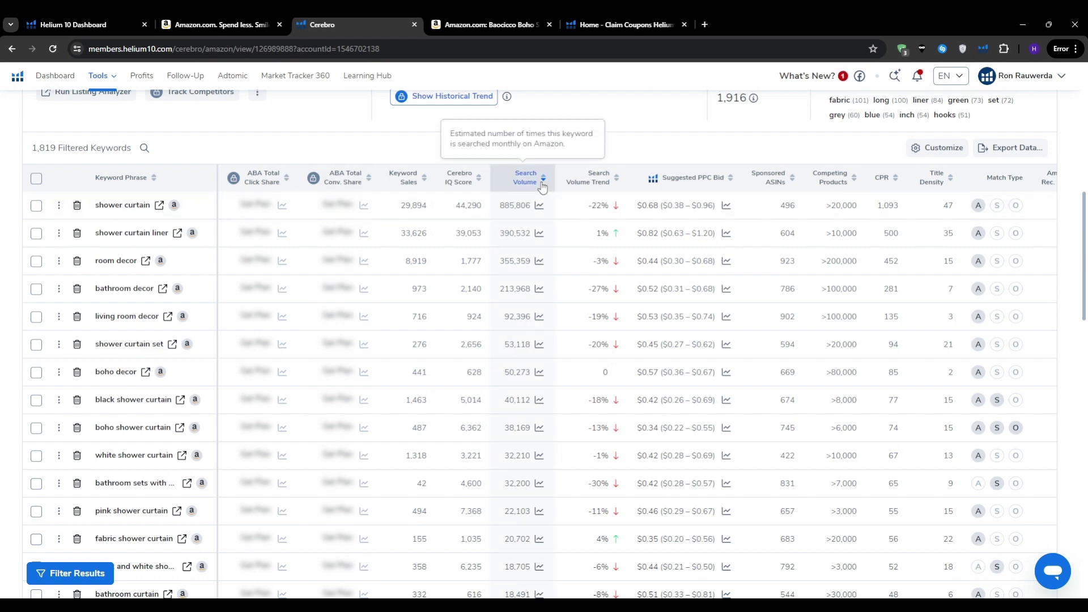
scroll(2, 297, down, 7)
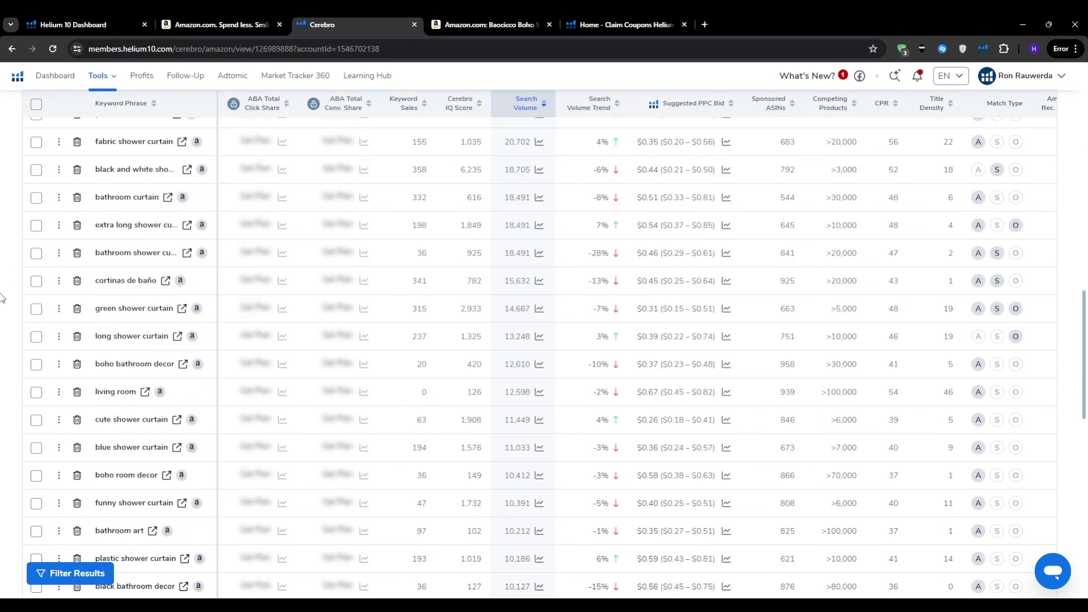
scroll(3, 298, down, 6)
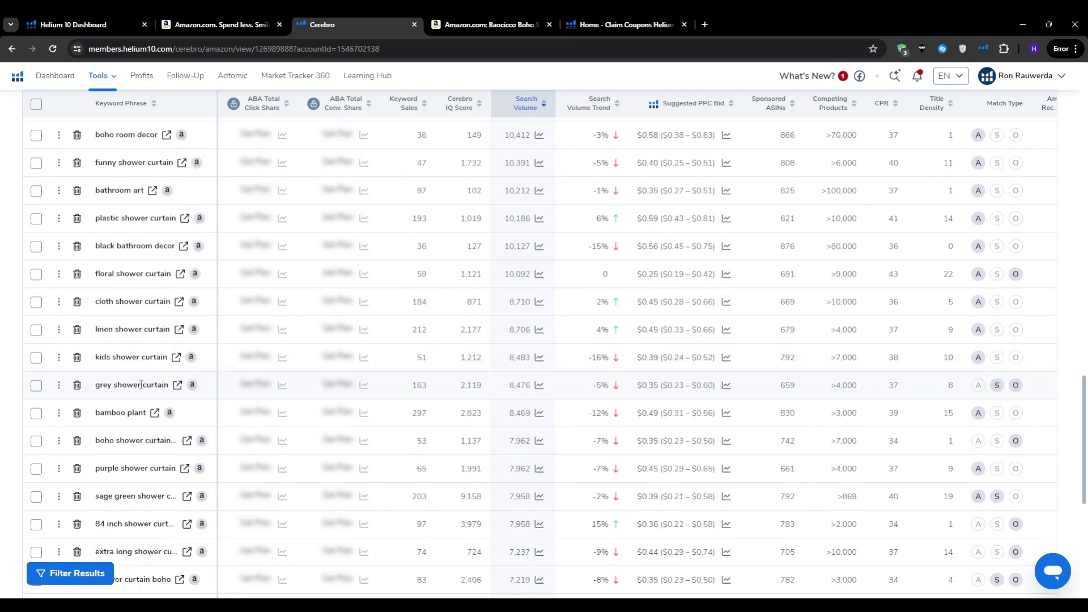
mouse_move(141, 385)
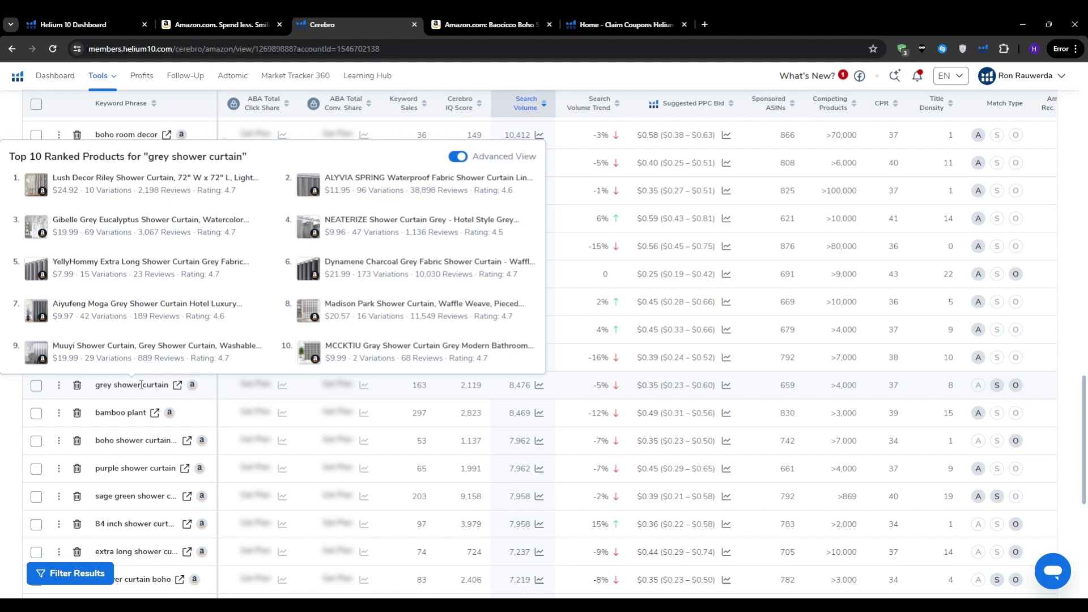
scroll(5, 396, down, 7)
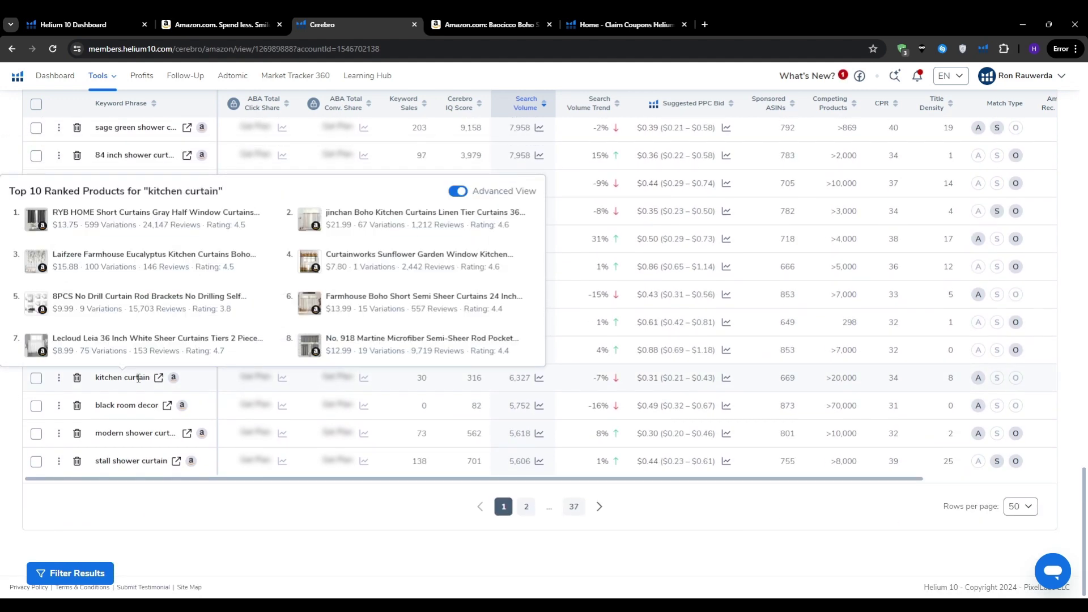
triple_click(55, 197)
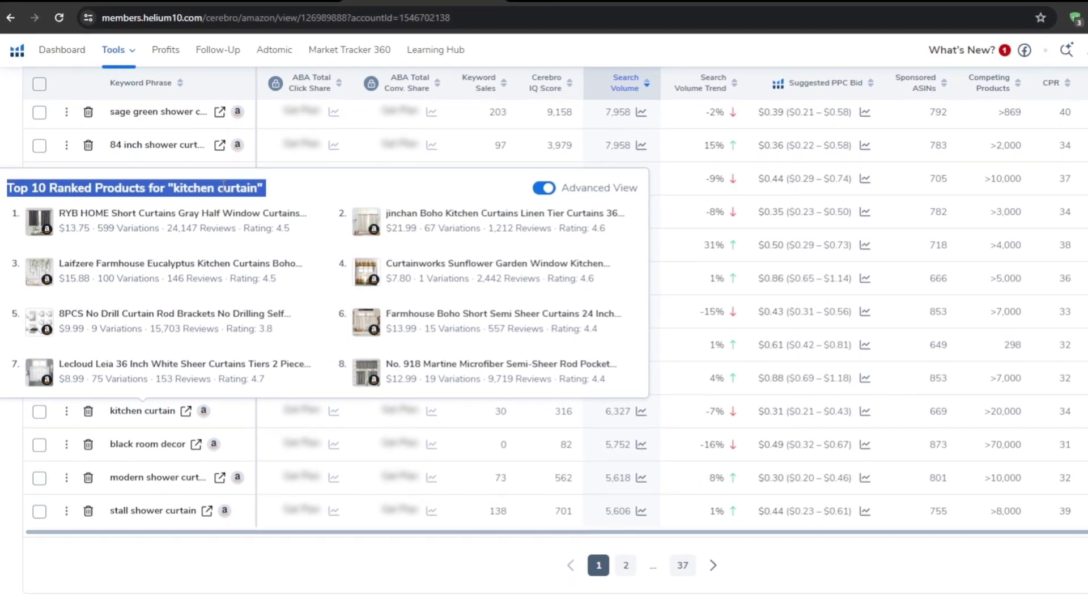
click(224, 185)
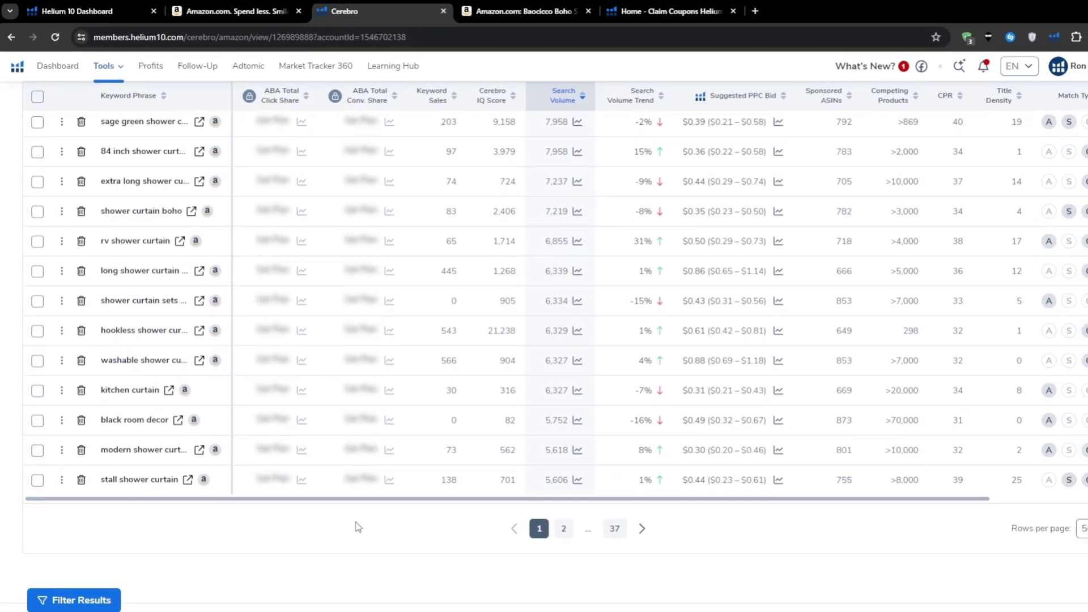
Save the fabric shower curtain keyword to a new product idea, typing the name 'Shower Cu'.
drag(314, 481, 424, 486)
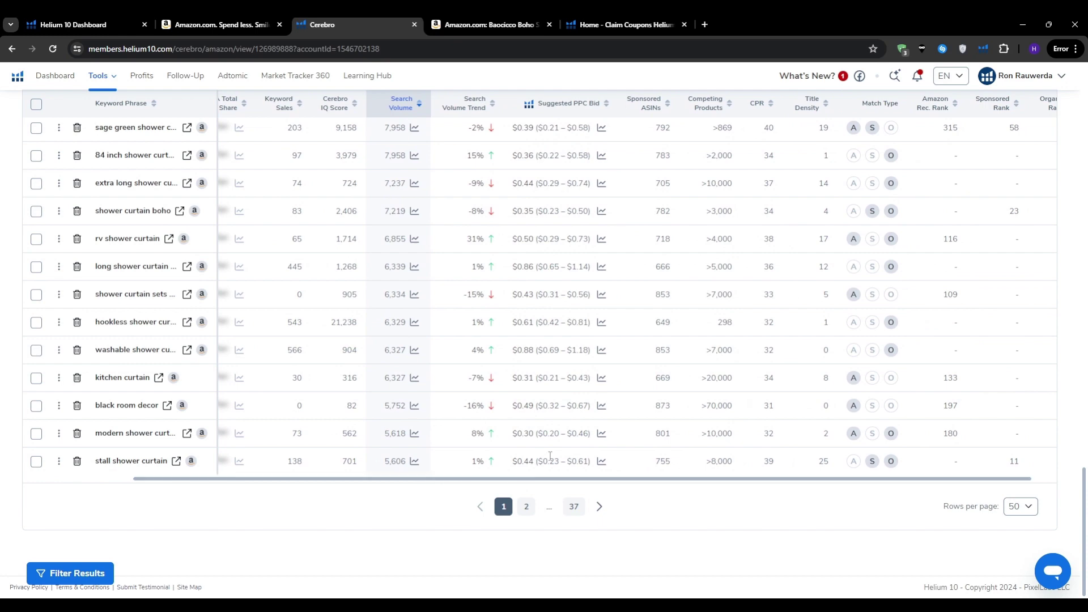
drag(1085, 481, 1086, 228)
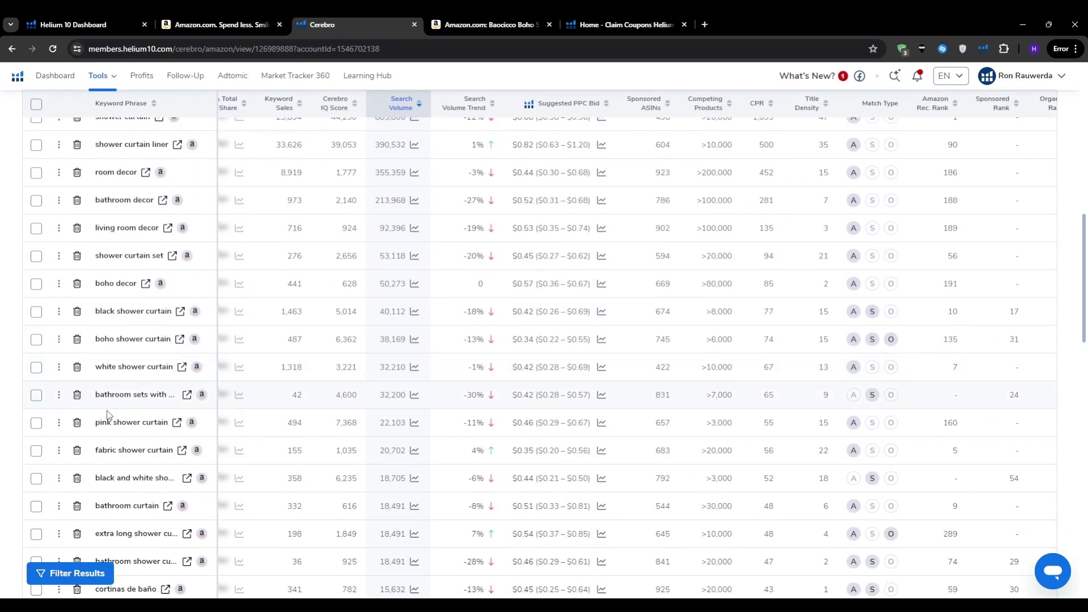
click(58, 450)
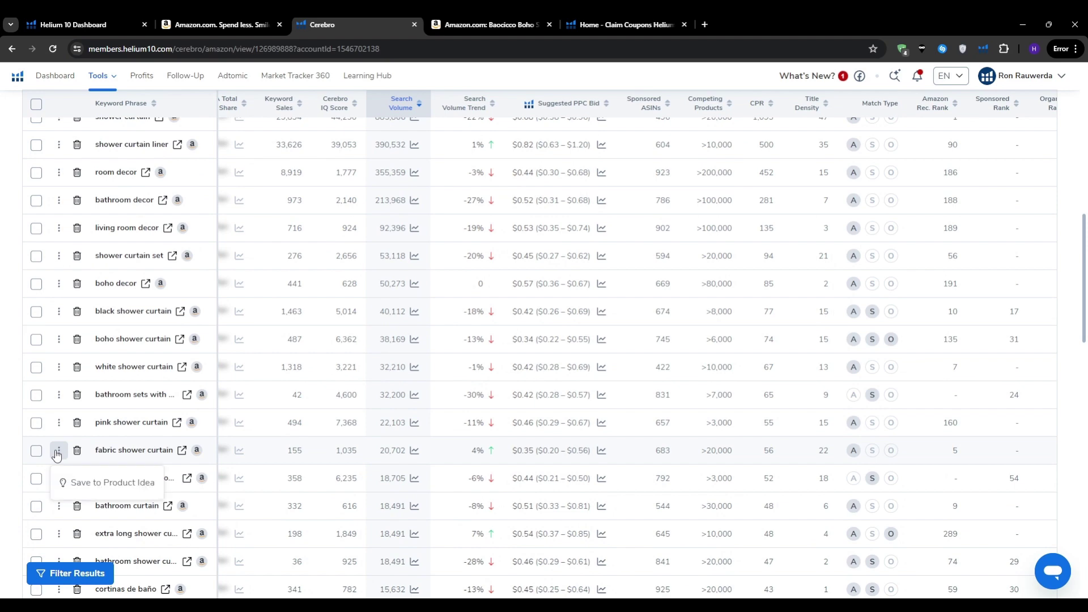
click(95, 490)
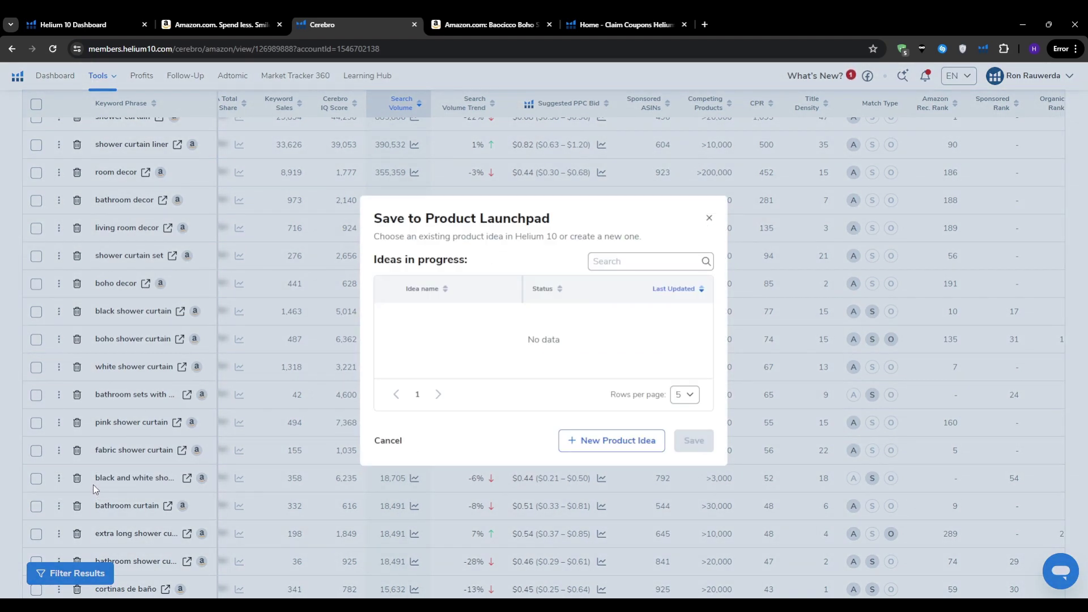
click(598, 441)
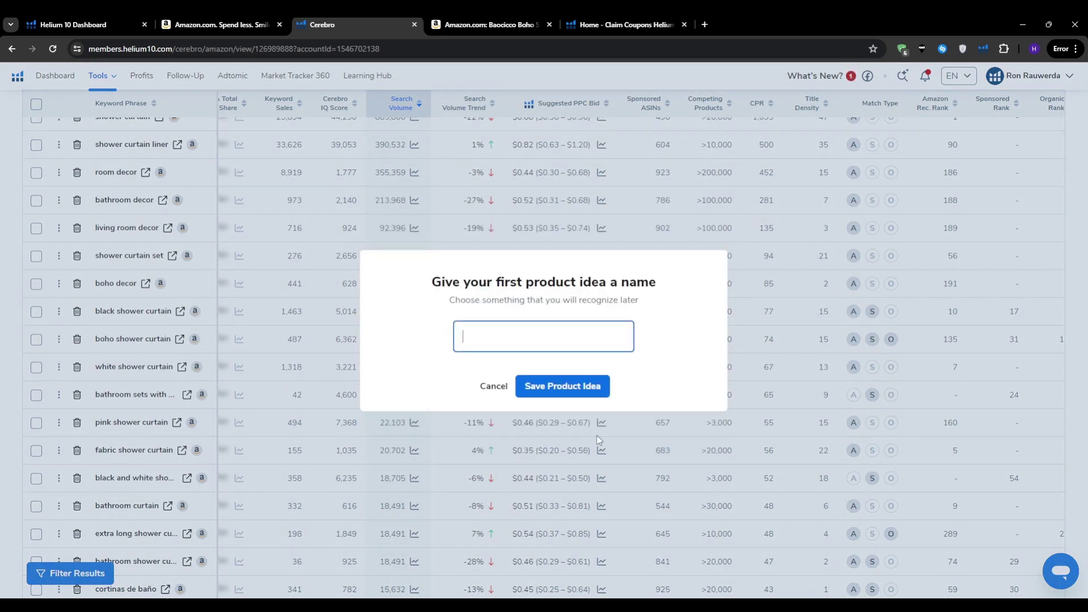
text(Shower Cu)
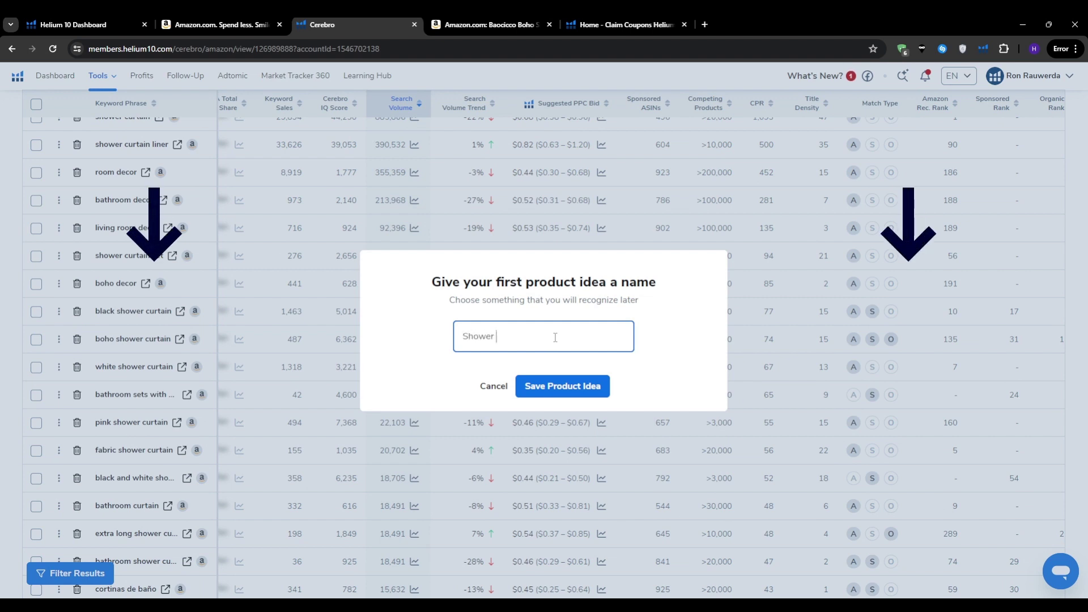
Confirm saving the new Shower Curtain product idea.
click(562, 392)
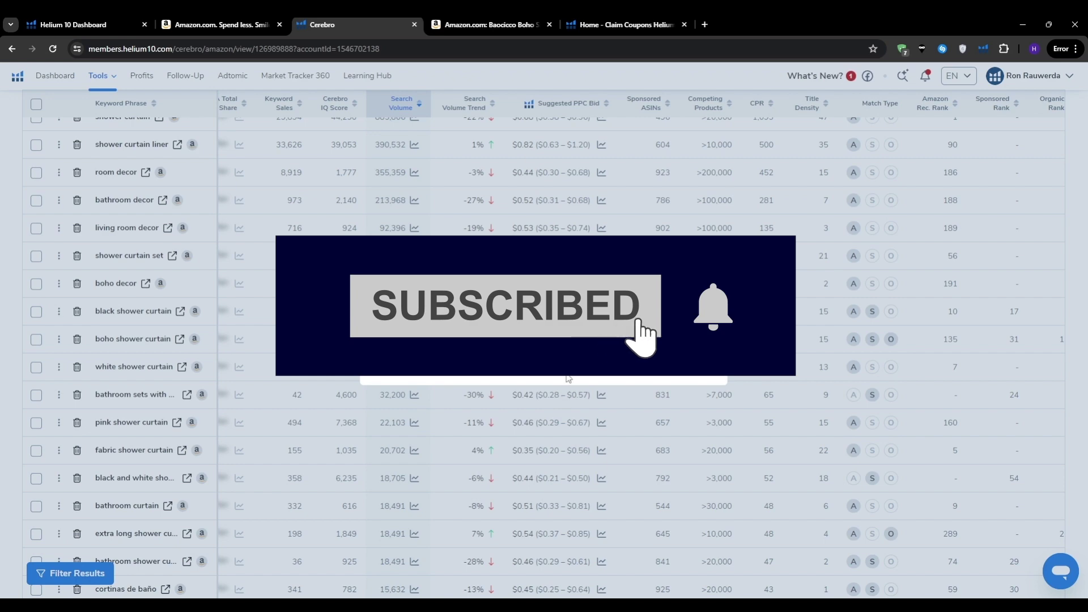